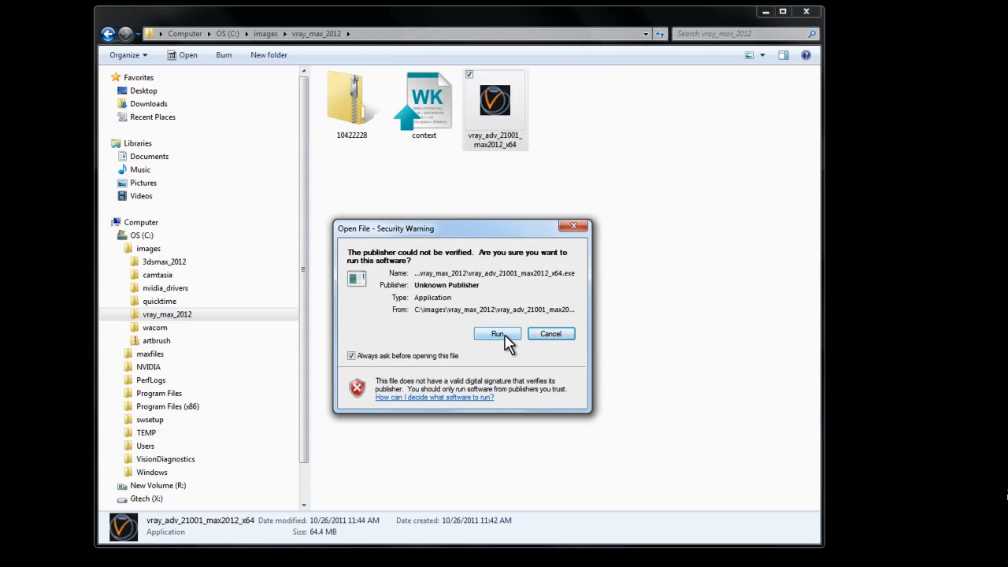
Step: Run the vray_adv_21001_max2012_x64 installer, minimize the folder window, and accept both the V-Ray and License Server agreements
left_click(508, 334)
left_click(765, 12)
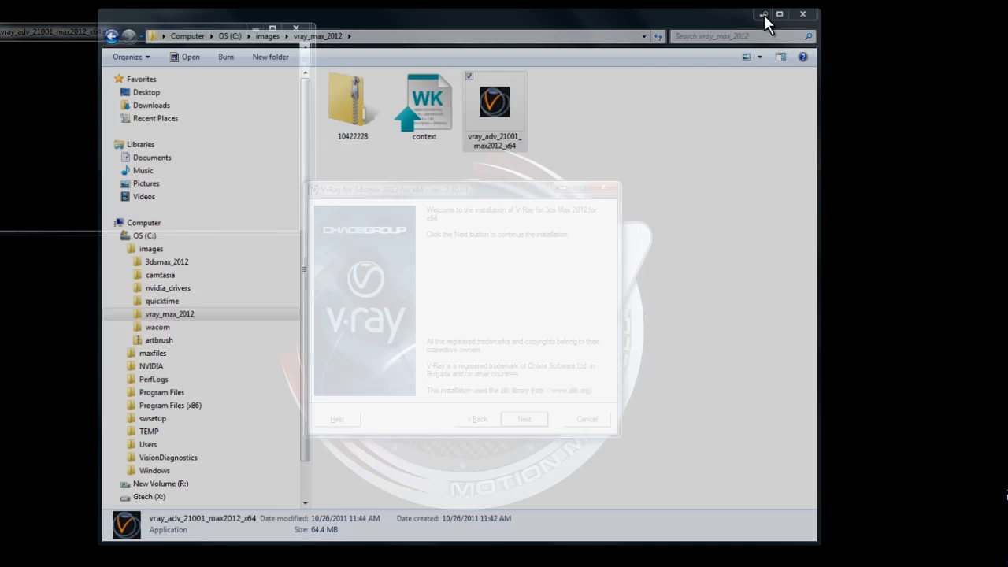
left_click(518, 413)
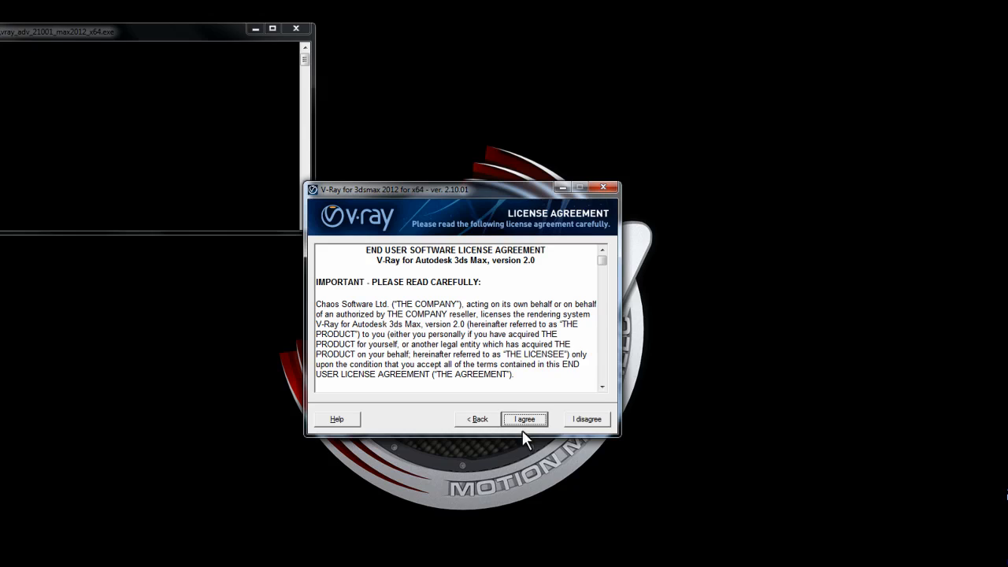
left_click(525, 419)
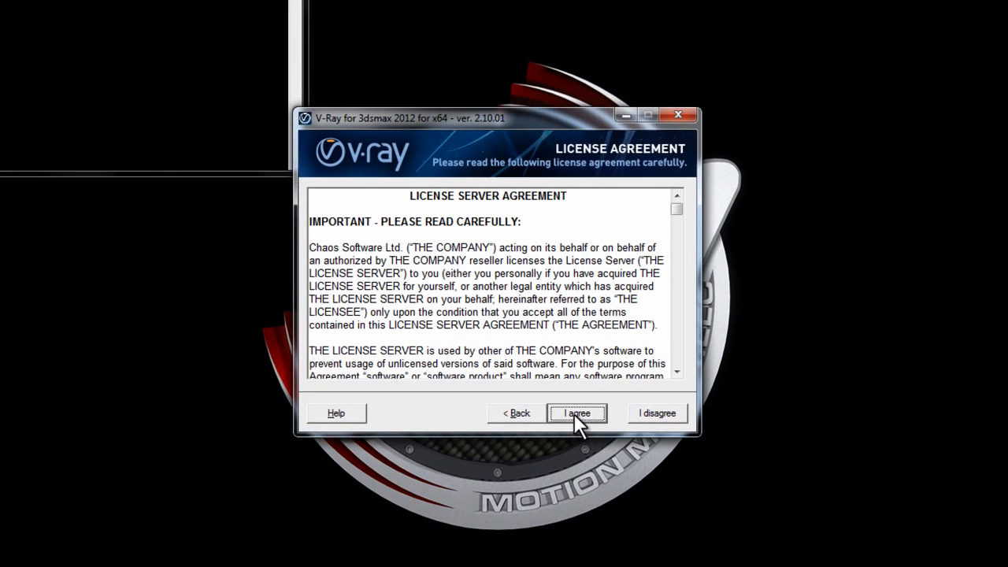
left_click(577, 415)
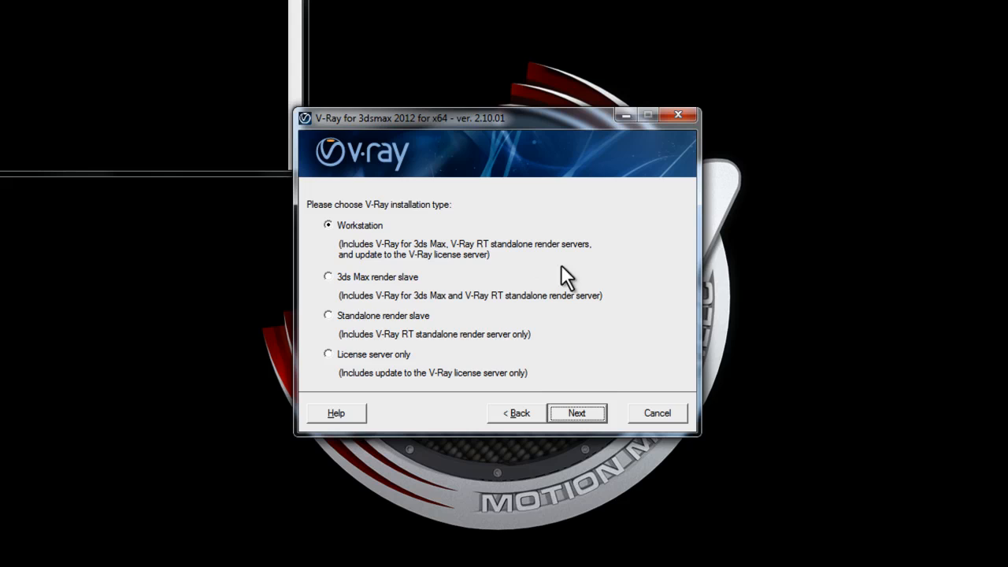
Step: Install V-Ray as a Workstation in the default folders with a local license server, WIBU key drivers and the V-Ray license service registered
left_click(583, 418)
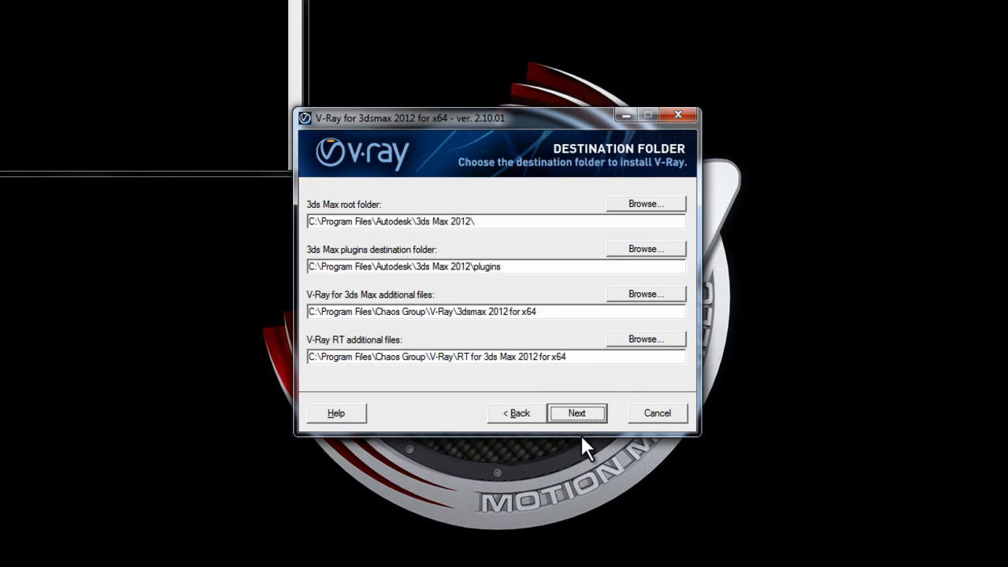
left_click(577, 412)
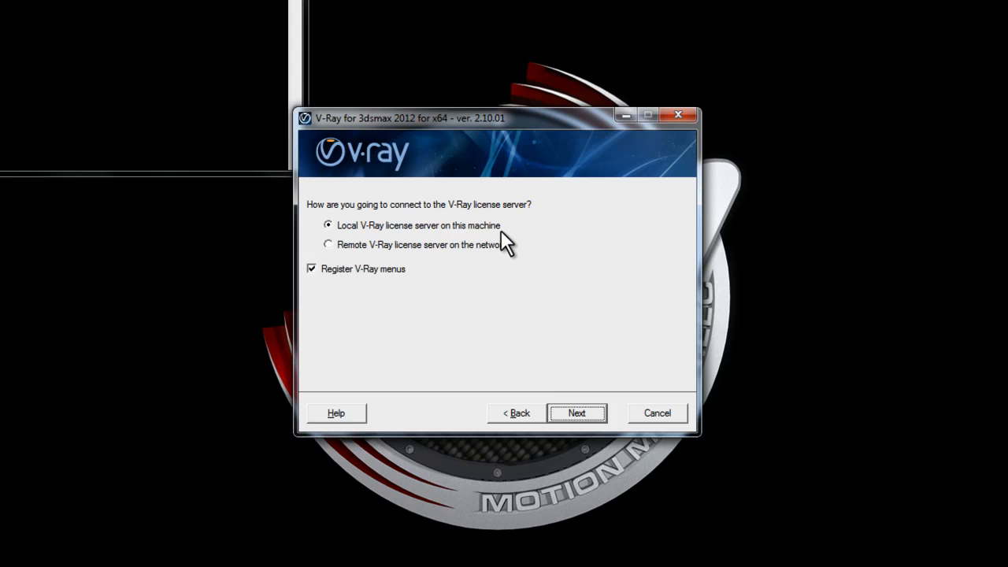
left_click(576, 413)
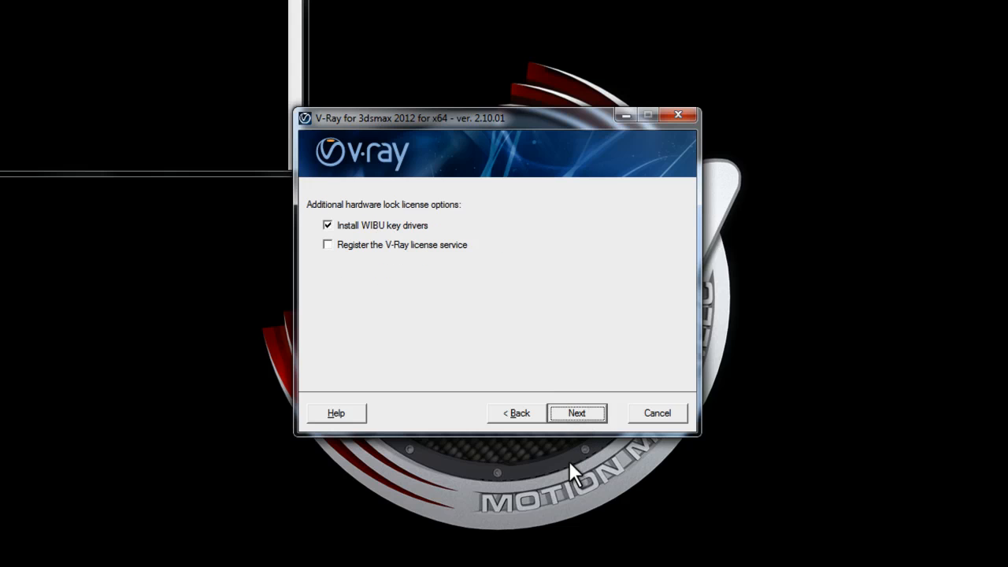
left_click(326, 247)
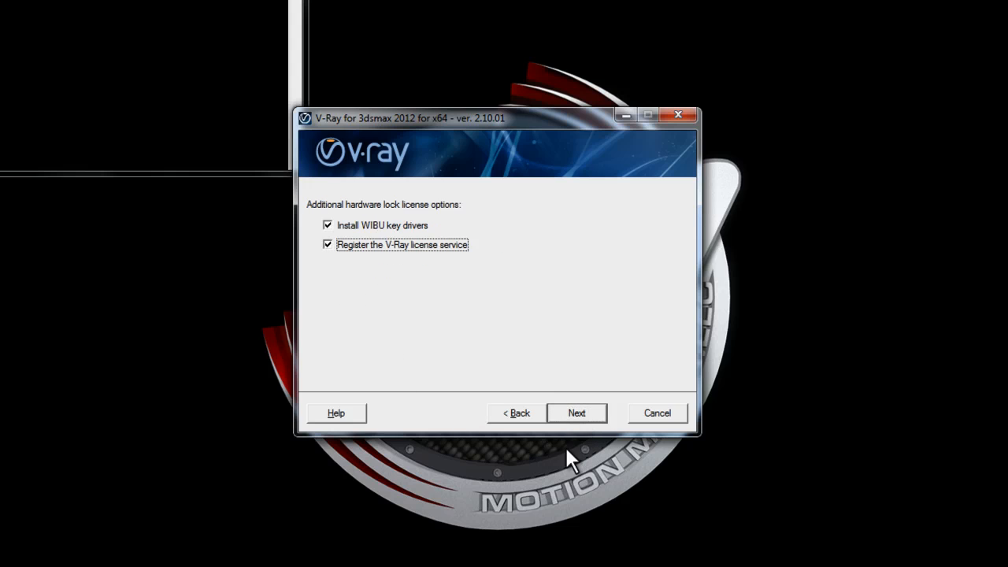
left_click(582, 412)
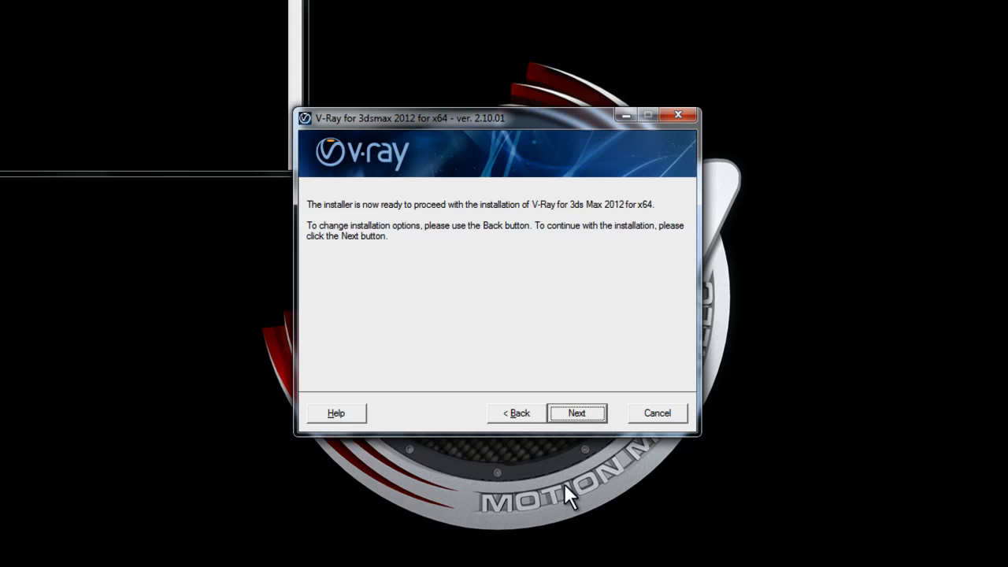
left_click(578, 421)
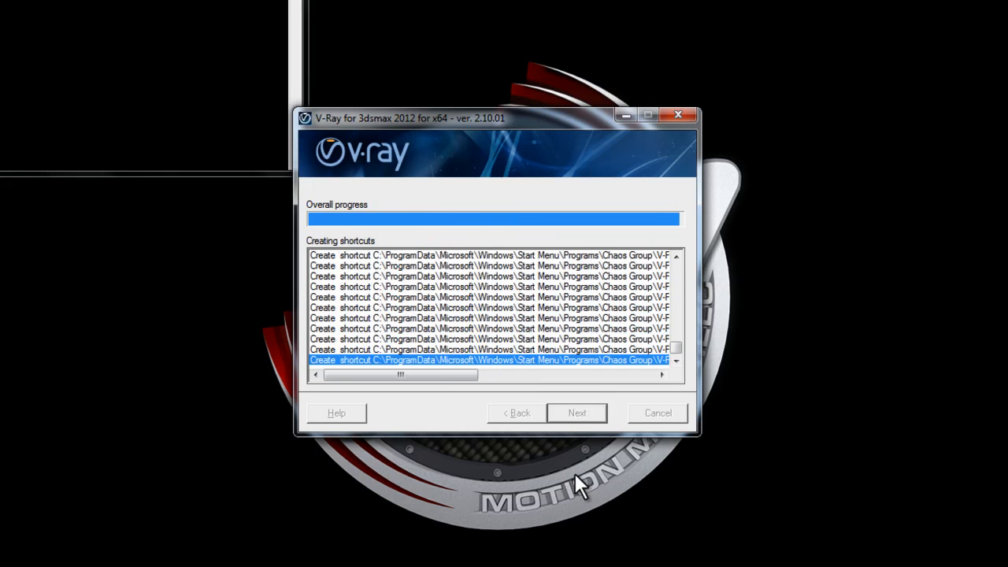
Step: Finish the V-Ray installation with the readme and changelog files set not to open
left_click(577, 417)
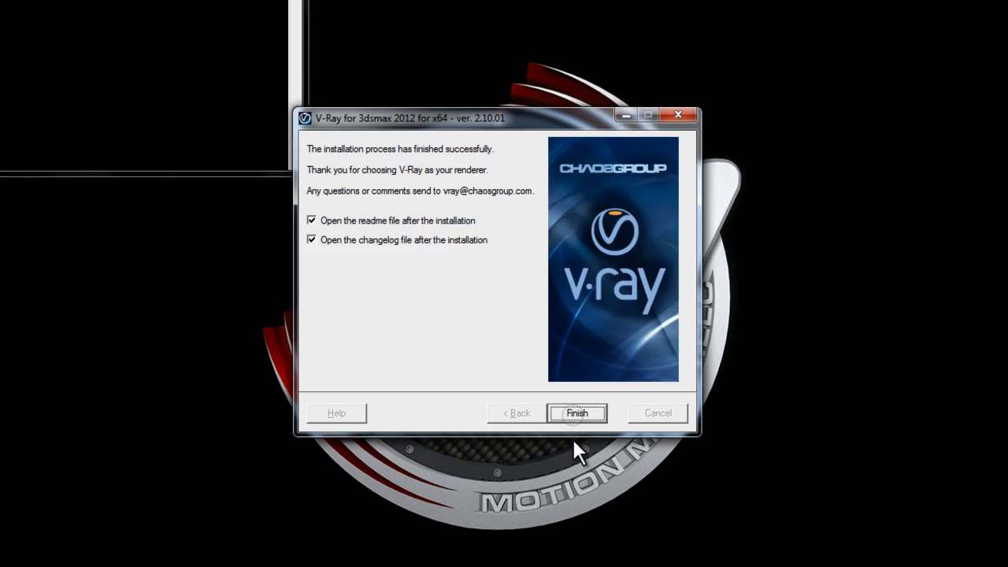
left_click(312, 240)
left_click(312, 221)
left_click(577, 414)
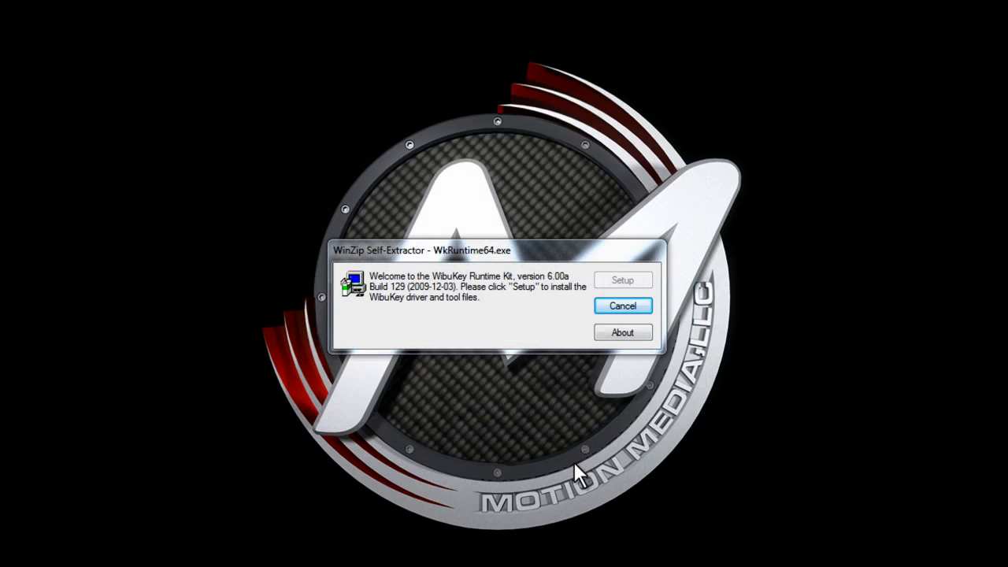
Step: Install WibuKey with English only, the 32 bit WkNet/WkLAN Network Server and the 32 bit Network Monitor
left_click(591, 420)
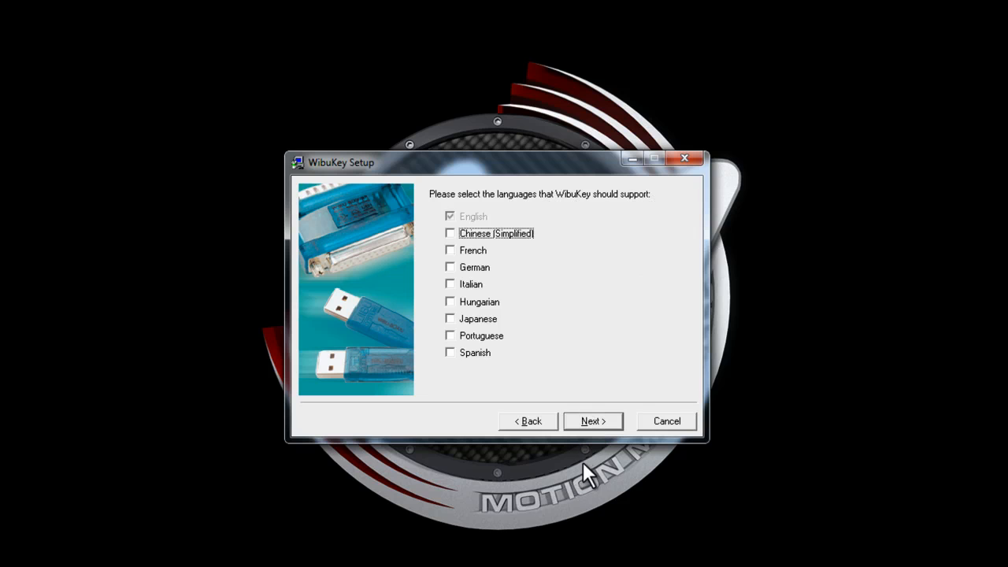
left_click(589, 421)
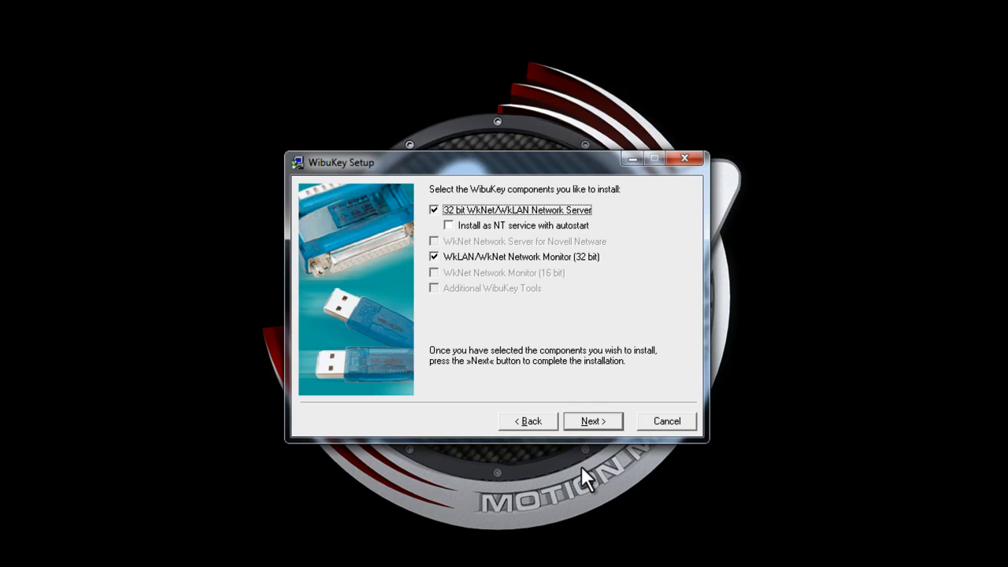
left_click(590, 422)
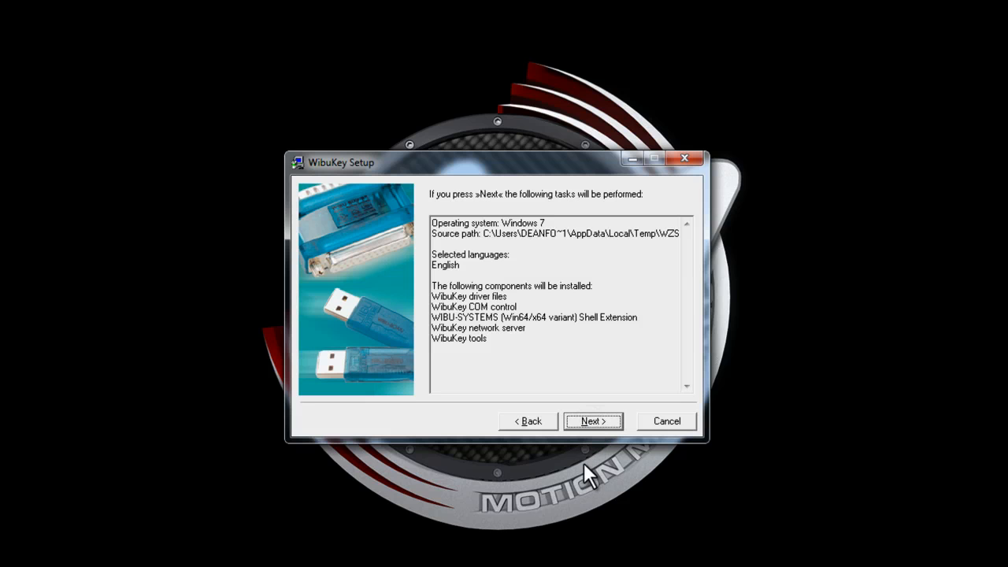
left_click(590, 422)
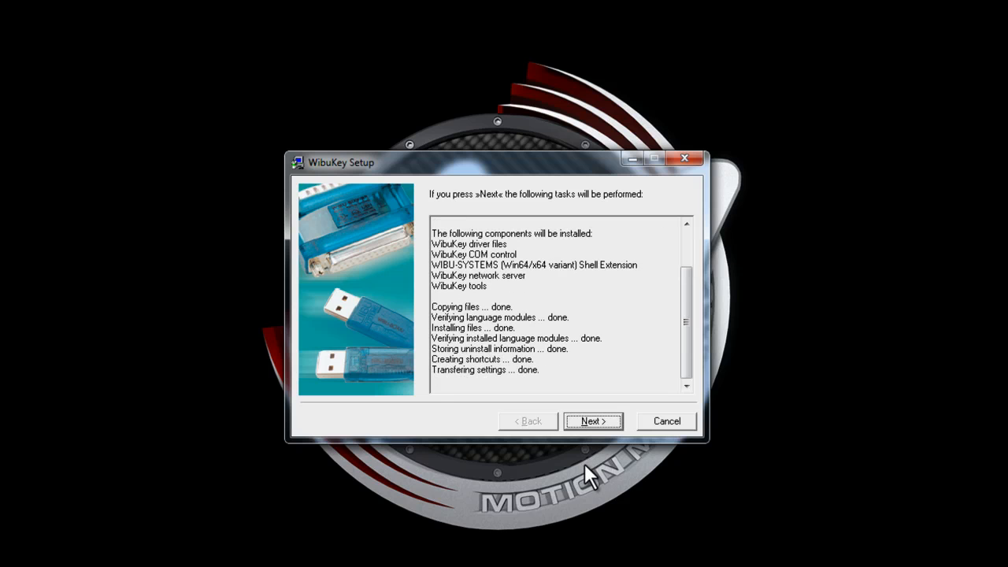
Step: Complete the WibuKey setup without viewing the Readme and dismiss the driver installation message
left_click(591, 422)
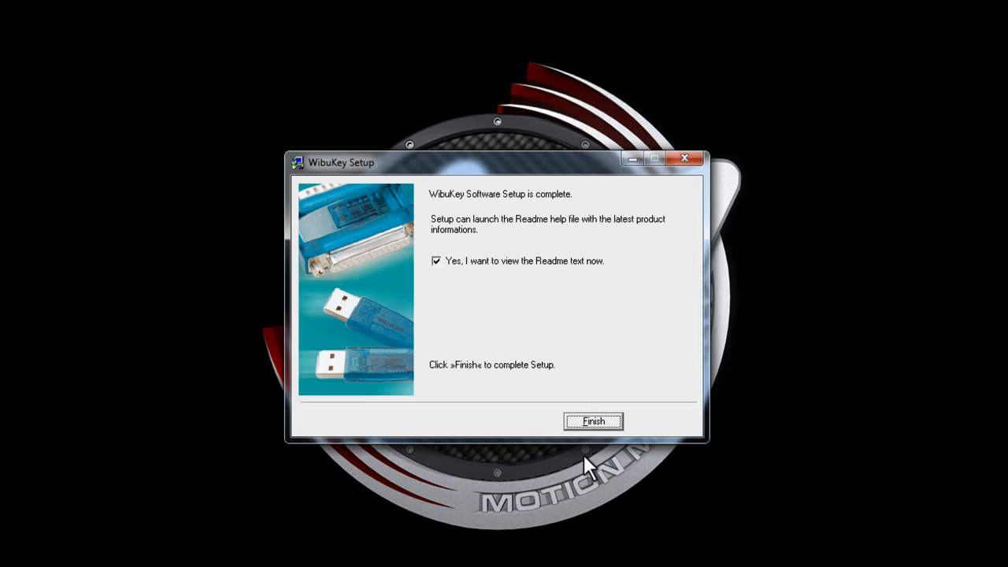
left_click(435, 261)
left_click(597, 419)
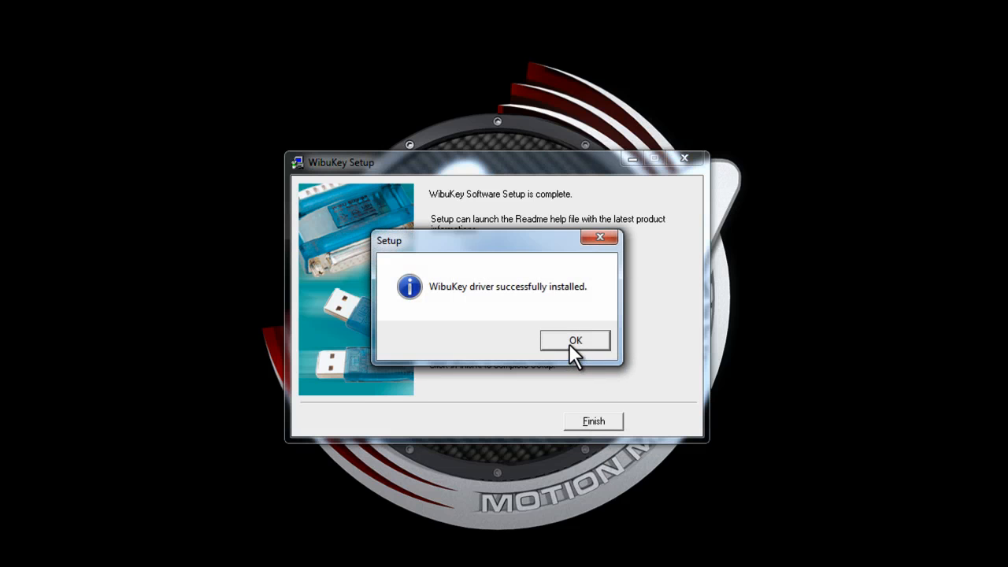
left_click(574, 342)
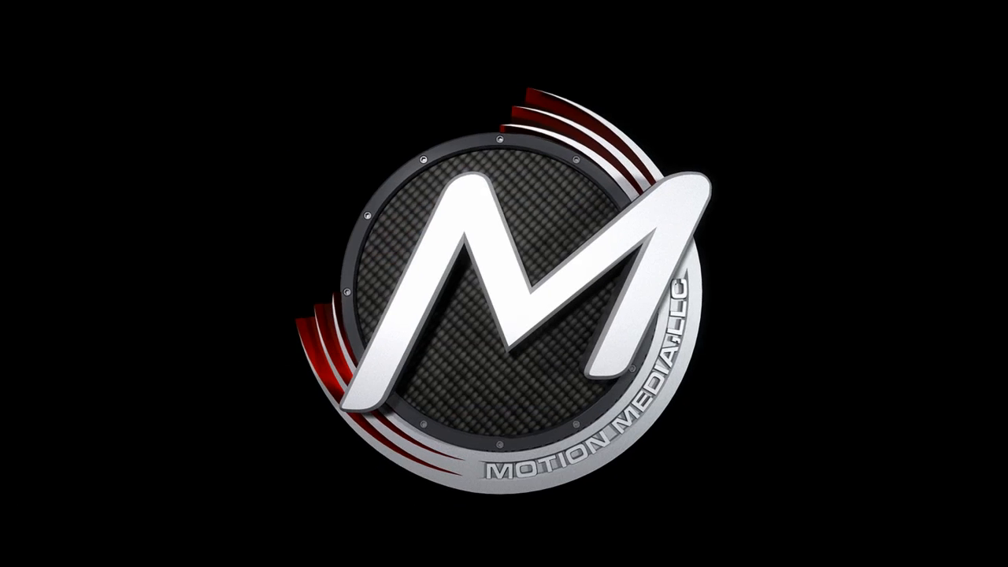
Step: Launch the V-Ray license server from the Chaos Group licensing programs and check for it among the hidden notification icons
left_click(23, 555)
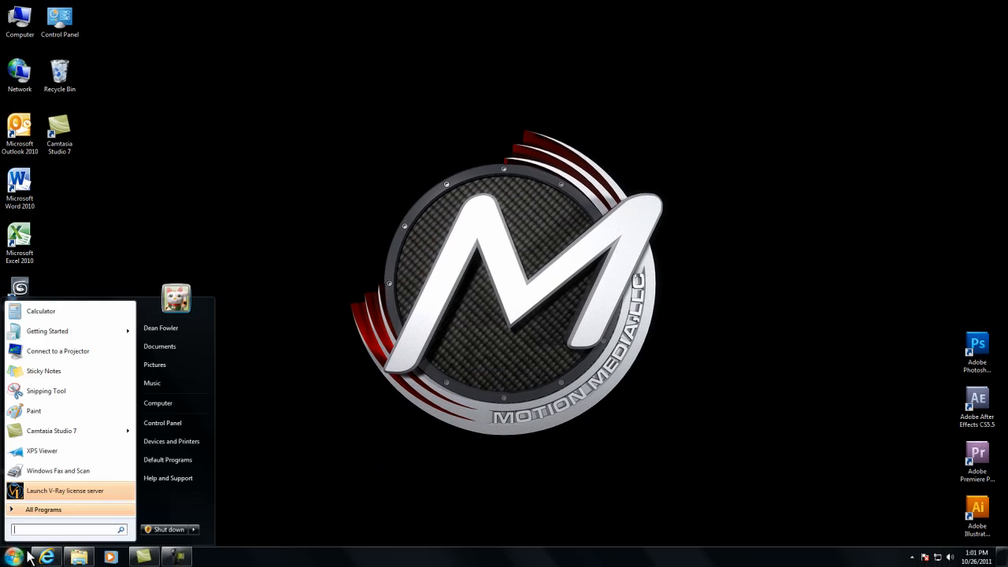
left_click(47, 509)
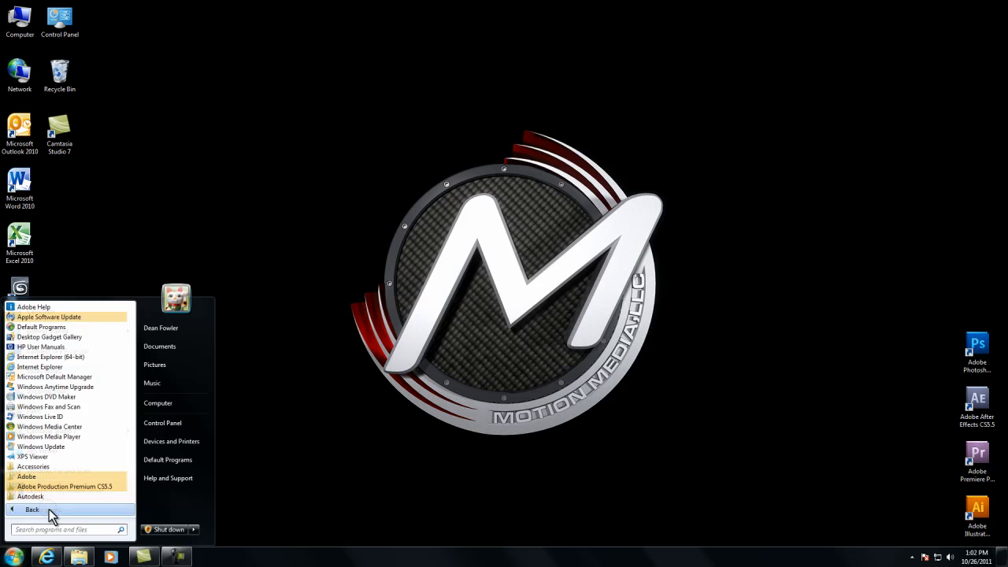
left_click(132, 484)
left_click(39, 358)
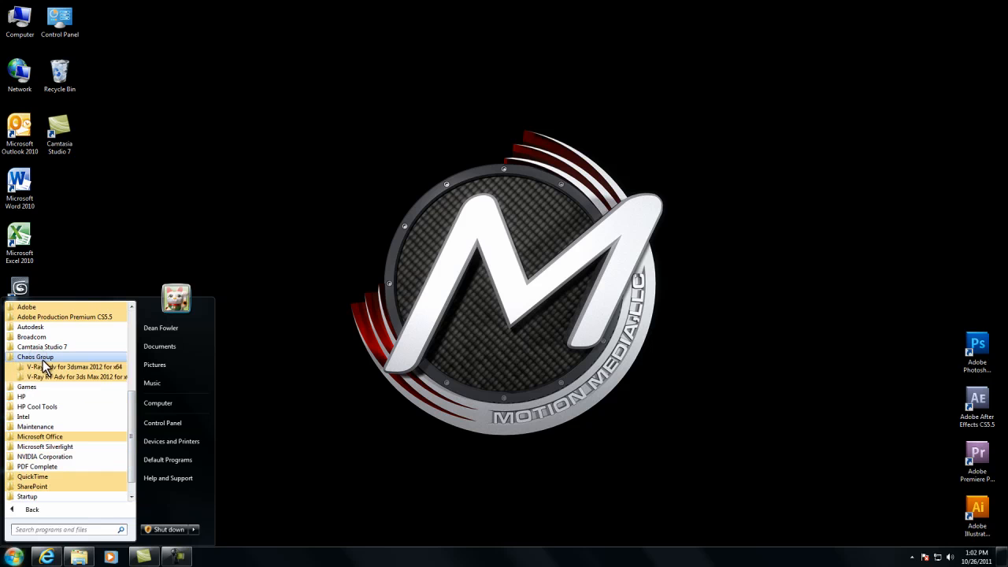
left_click(55, 368)
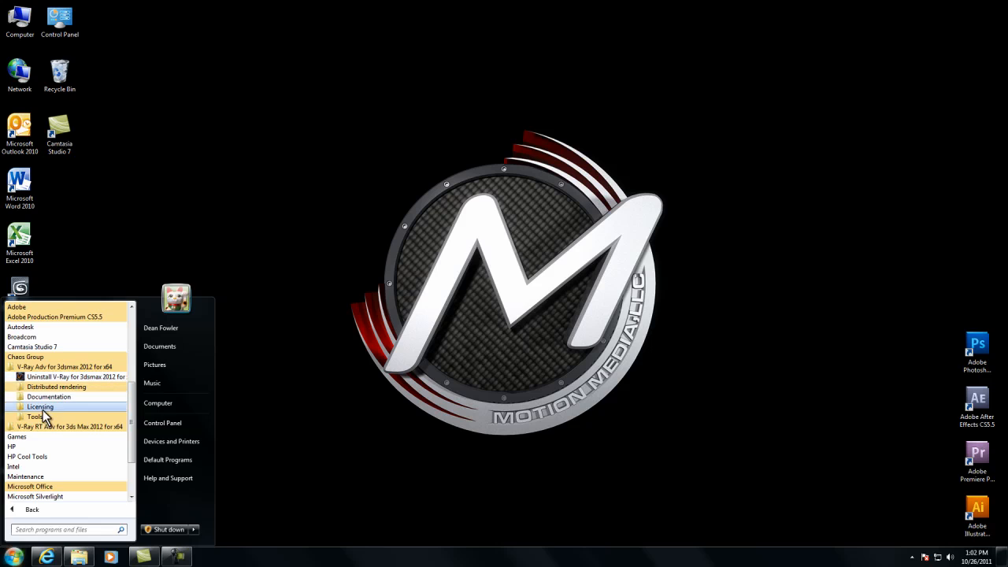
left_click(46, 406)
left_click(59, 417)
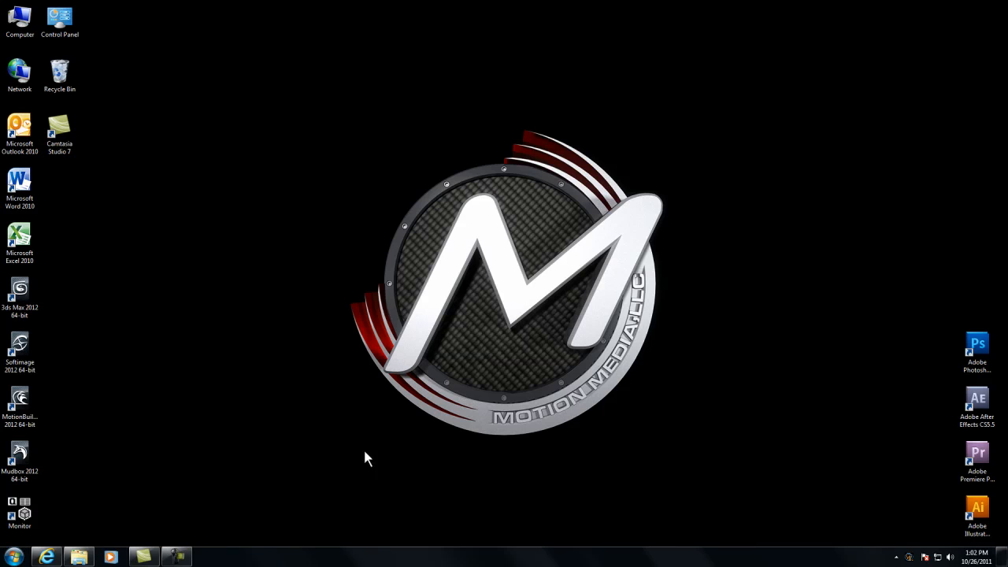
left_click(897, 558)
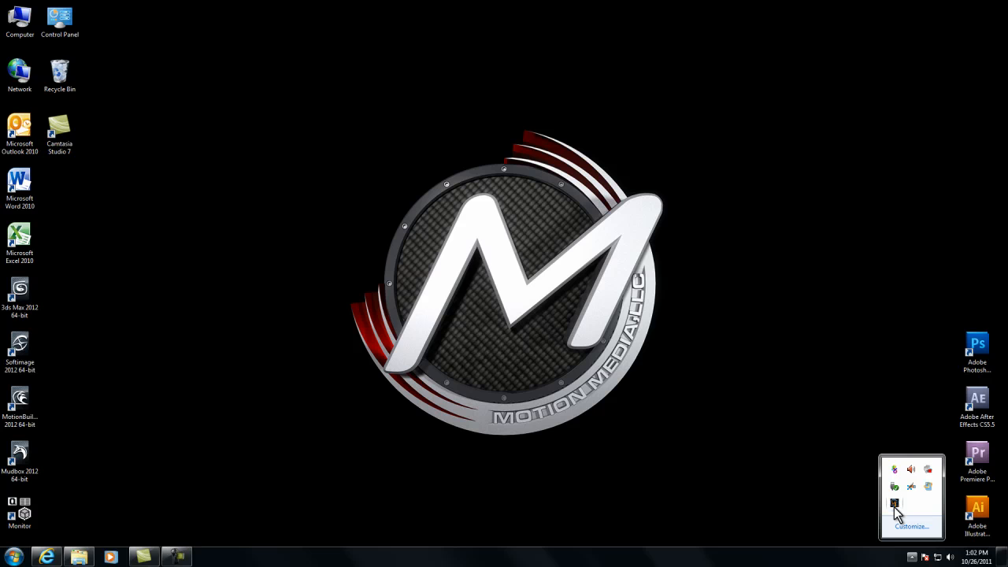
Step: Switch to Internet Explorer, load localhost:30304, and view the license server status down to the License ID
left_click(46, 557)
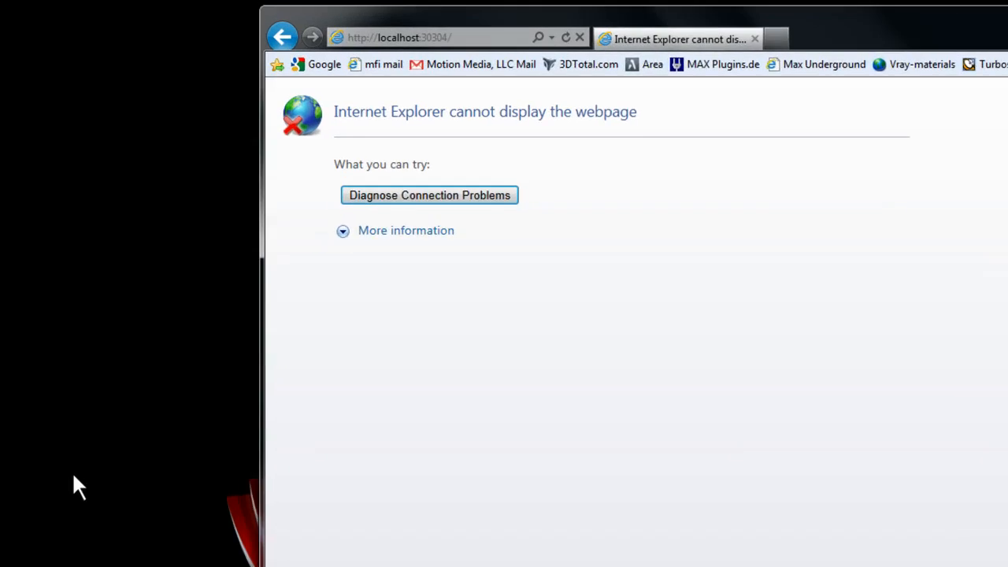
left_click(478, 38)
key("Return")
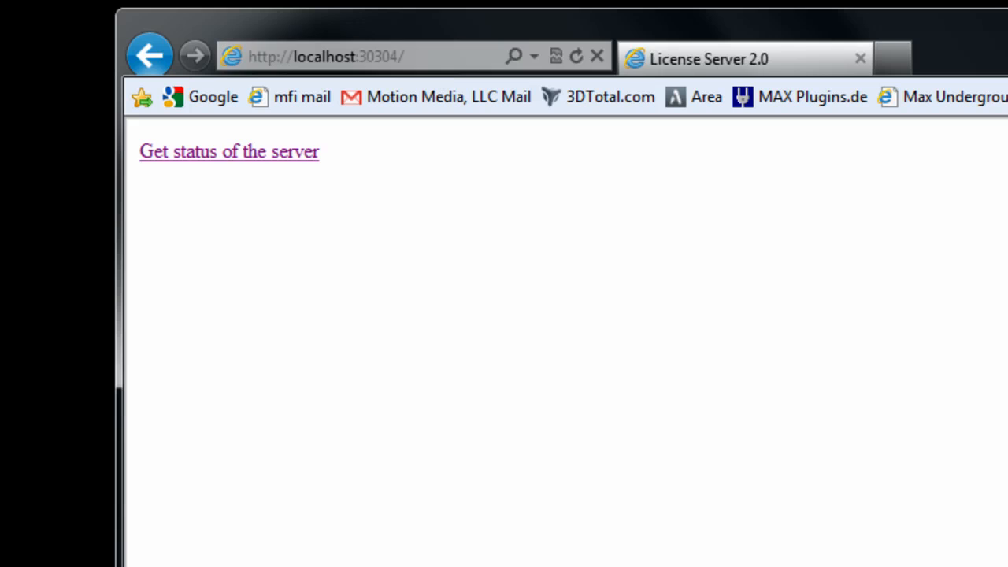
left_click(241, 154)
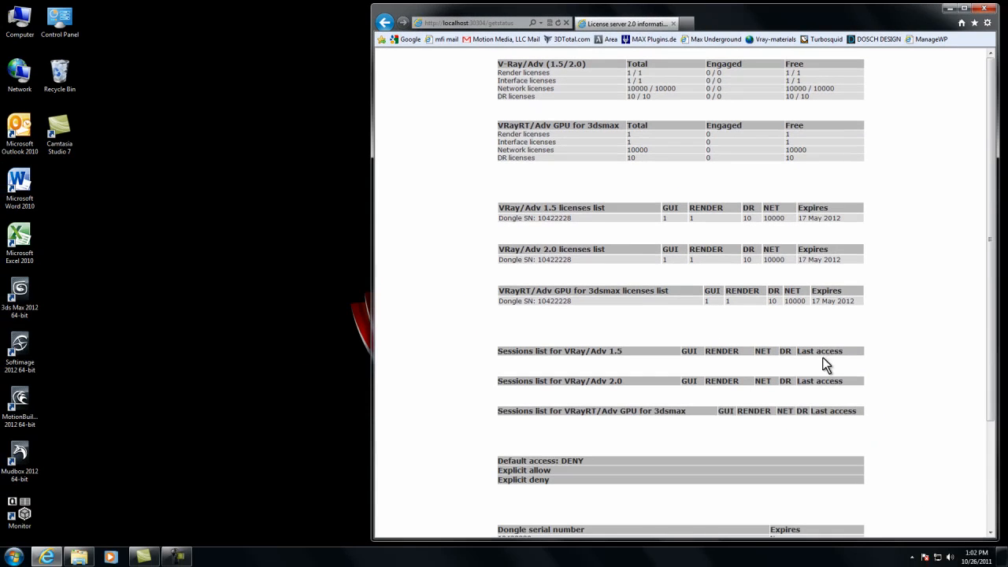
left_click_drag(994, 263, 990, 372)
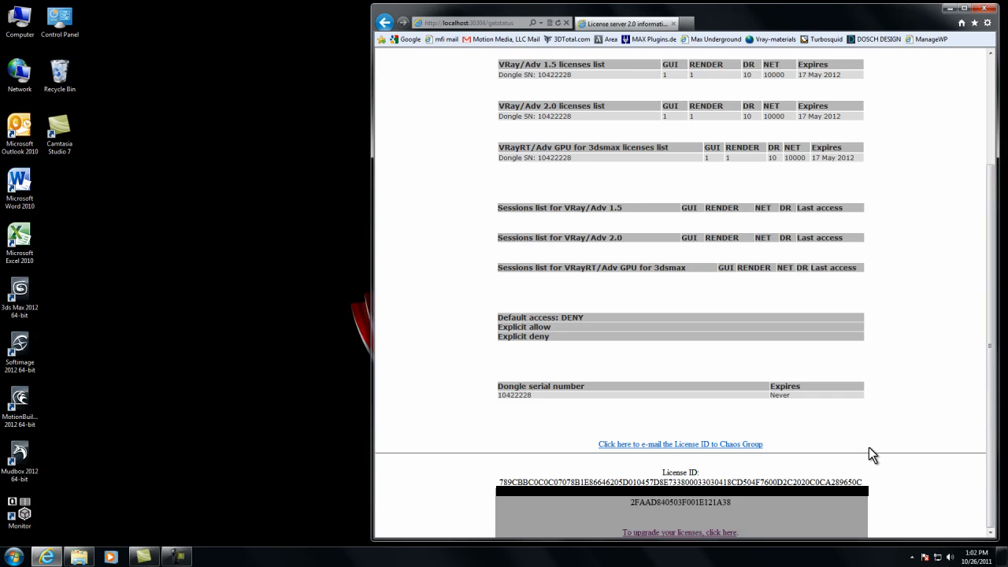
left_click(674, 448)
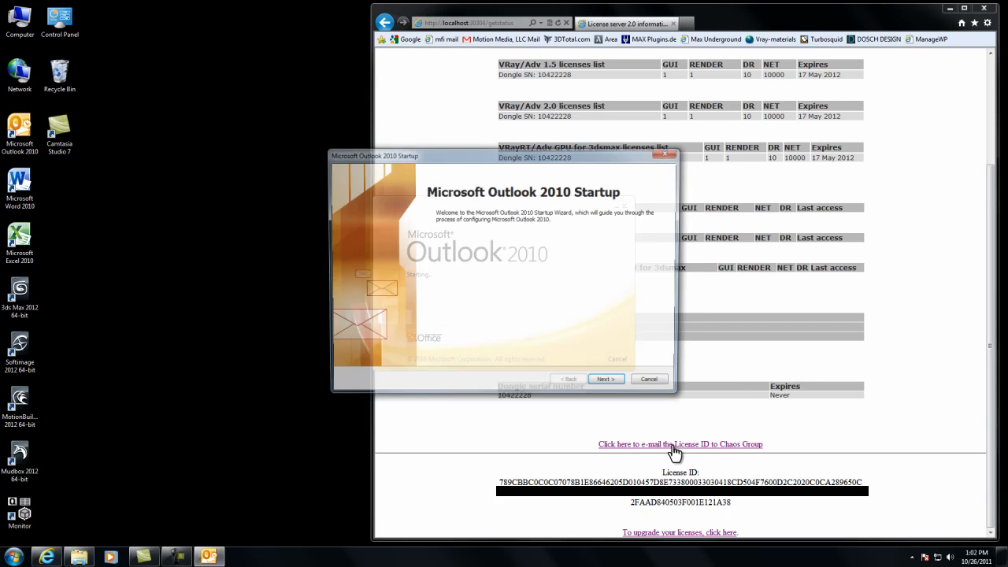
left_click(654, 384)
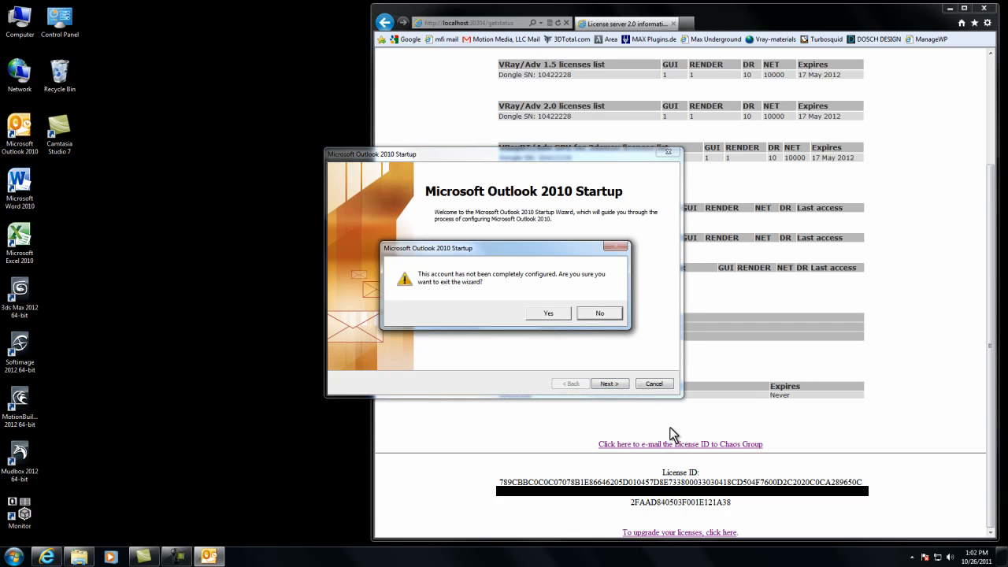
left_click(552, 316)
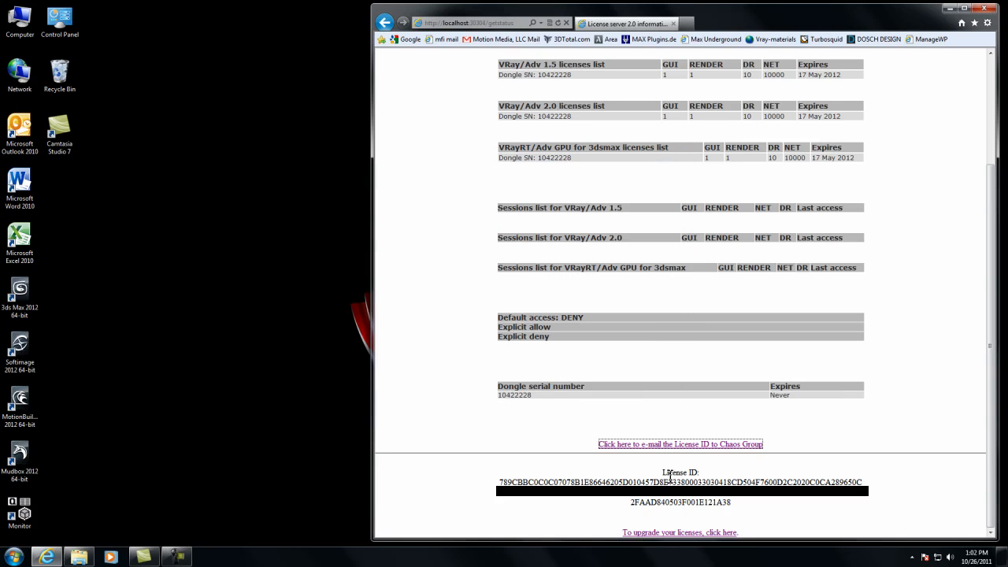
Step: Select the complete License ID text on the server status page and close the browser window
left_click_drag(731, 502, 663, 471)
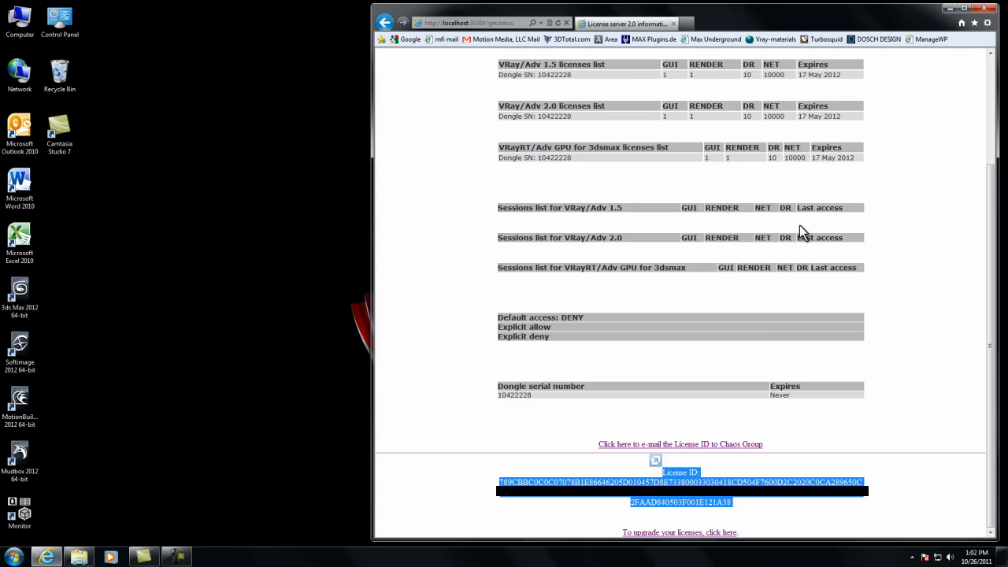
left_click(982, 10)
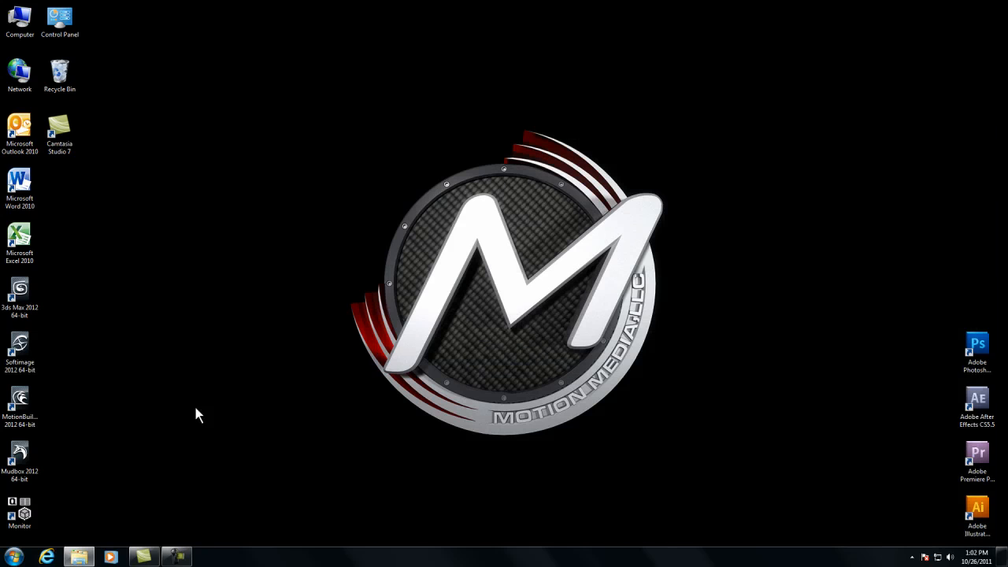
Step: Copy the WIBU control file out of the zipped archive into the vray_max_2012 folder and return to that folder
left_click(79, 556)
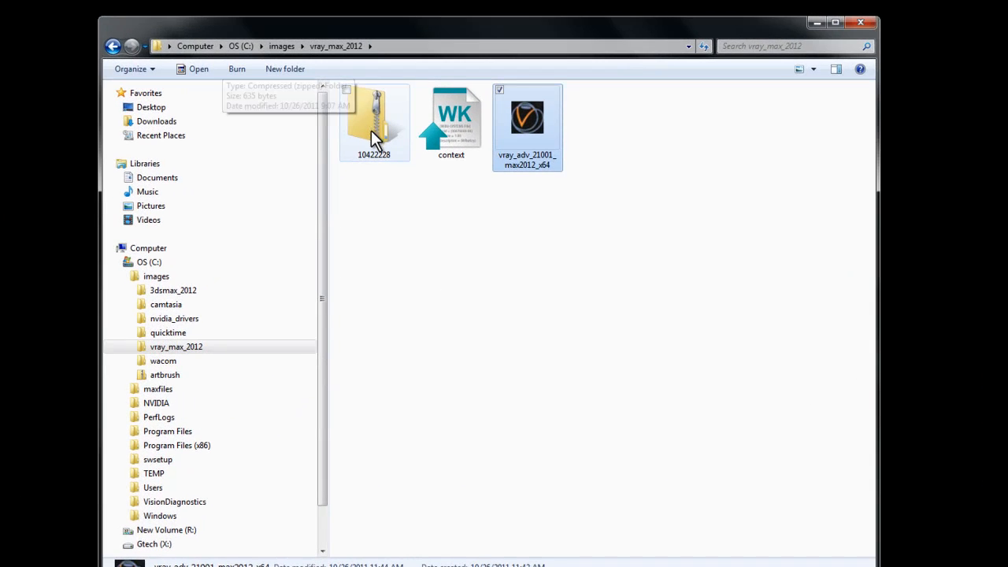
double_click(374, 138)
left_click(373, 110)
left_click_drag(371, 105, 181, 351)
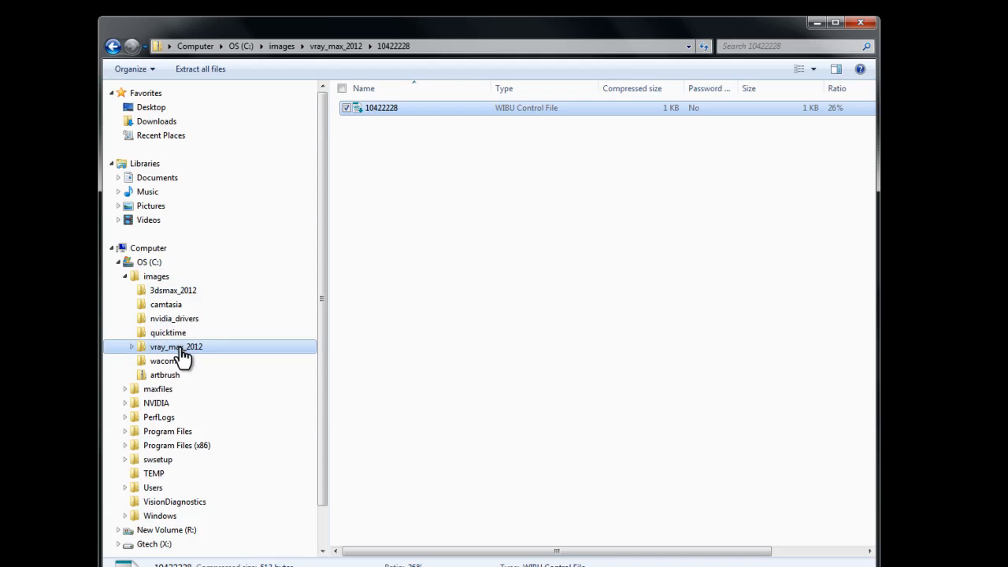
left_click(181, 353)
Step: Transfer the extracted WIBU control file's contents into the WibuBox, acknowledge the update and close the folder window
double_click(373, 118)
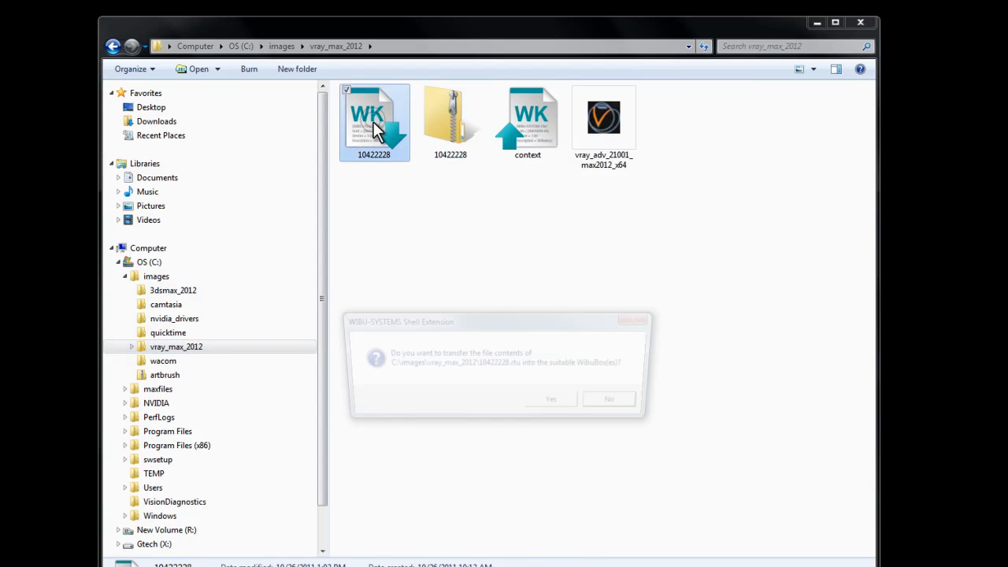
left_click(543, 405)
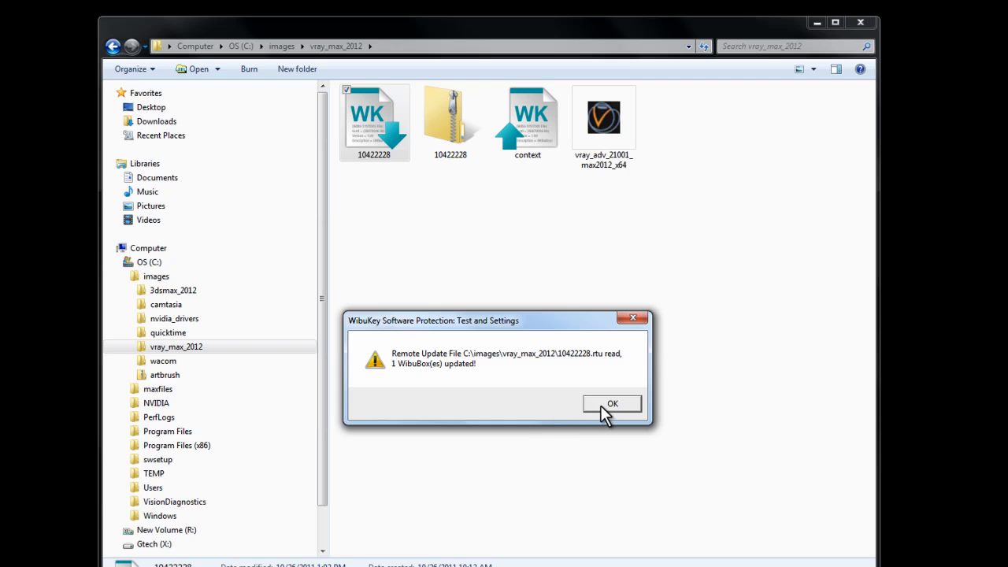
left_click(602, 406)
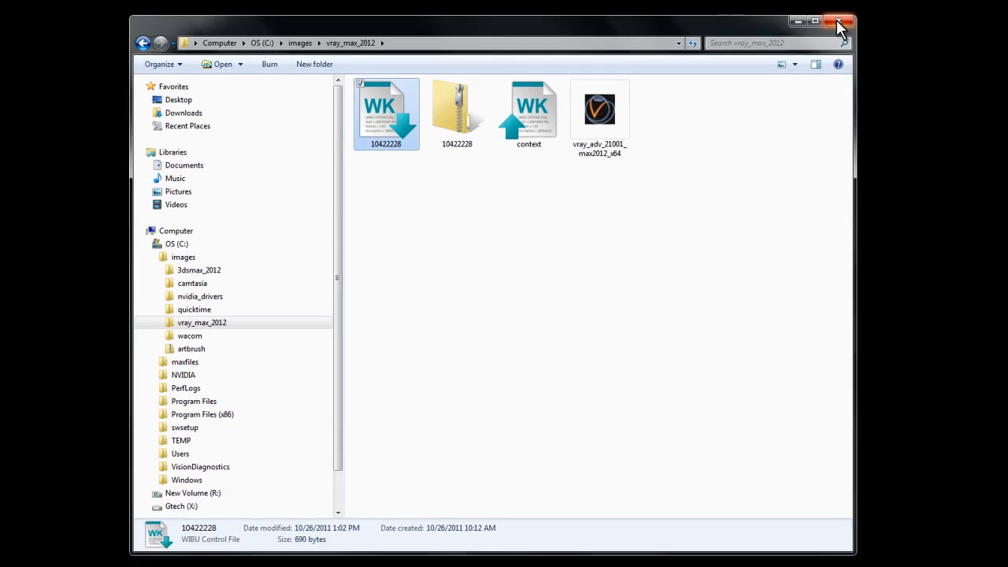
left_click(838, 22)
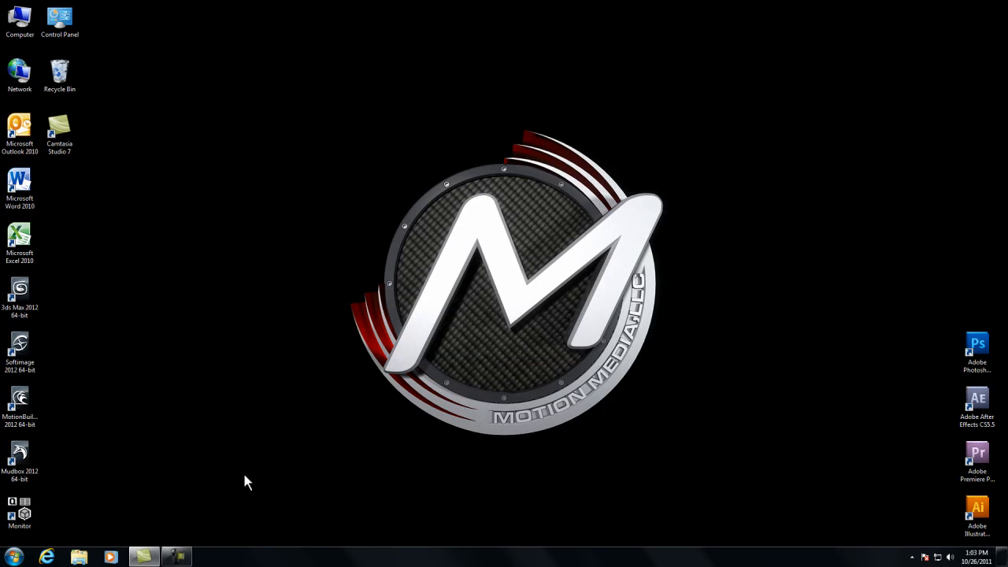
Step: Launch 3ds Max 2012 and assign V-Ray Adv 2.10.01 as the production renderer in Render Setup
left_click(20, 295)
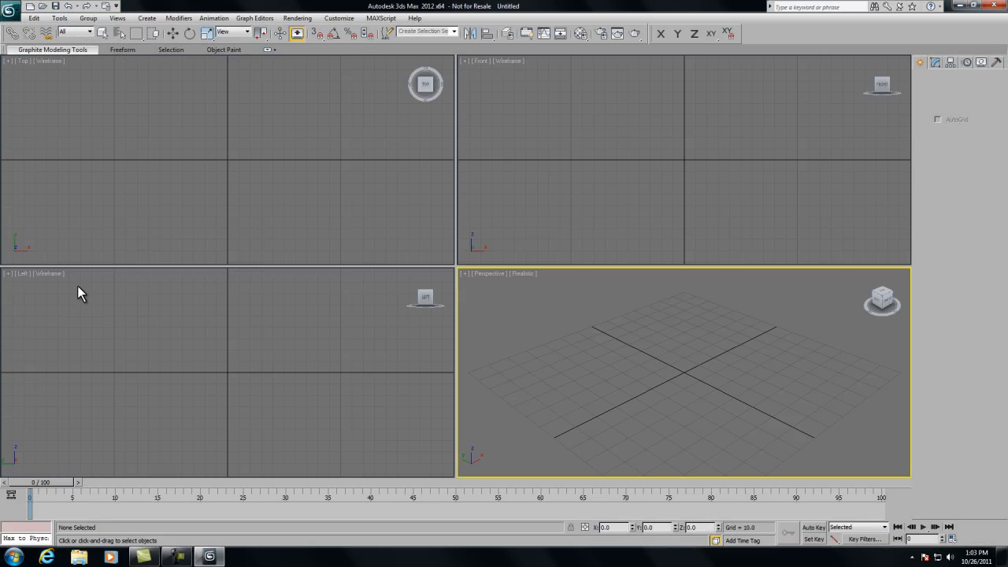
left_click(600, 35)
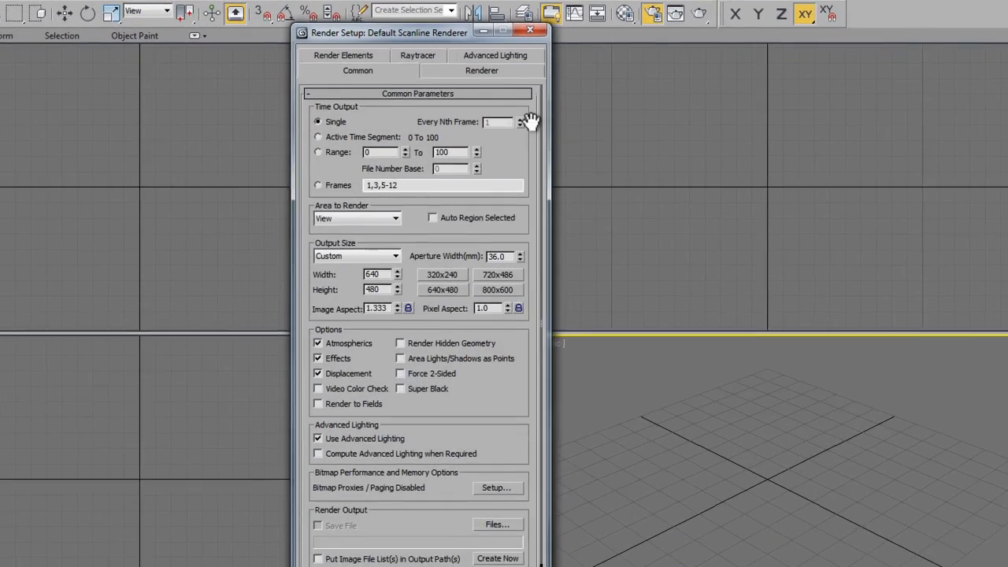
left_click(442, 91)
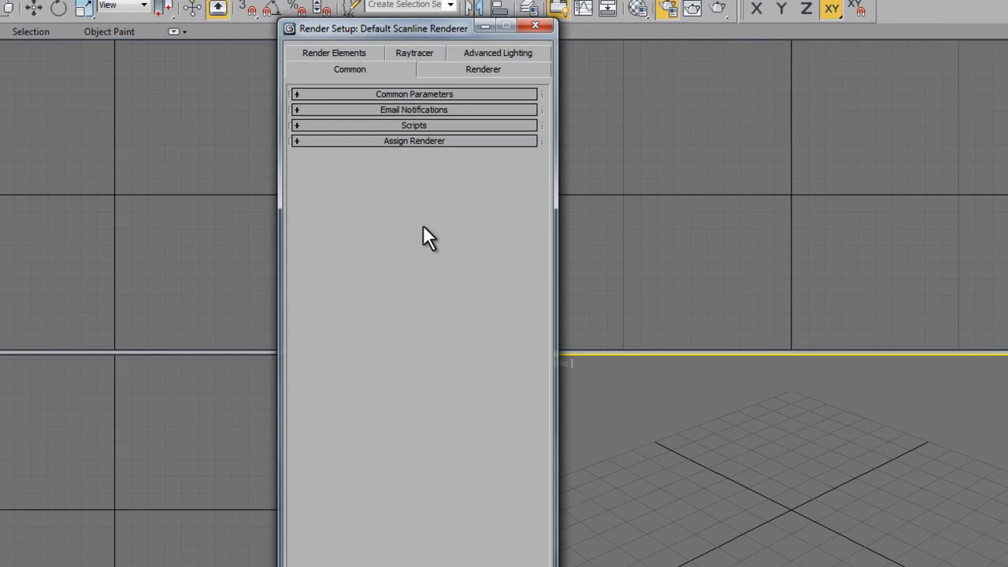
left_click(432, 139)
left_click(498, 163)
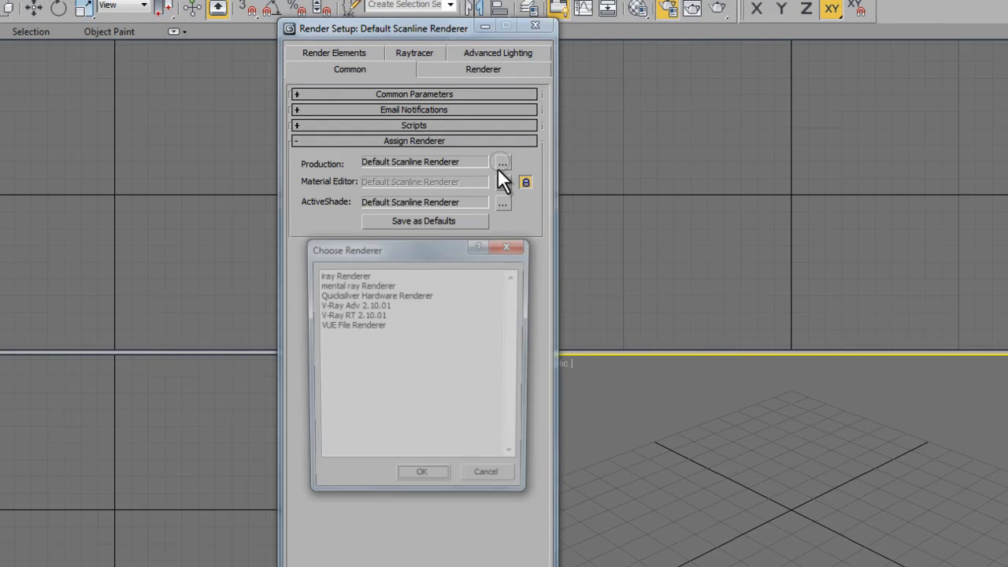
double_click(371, 308)
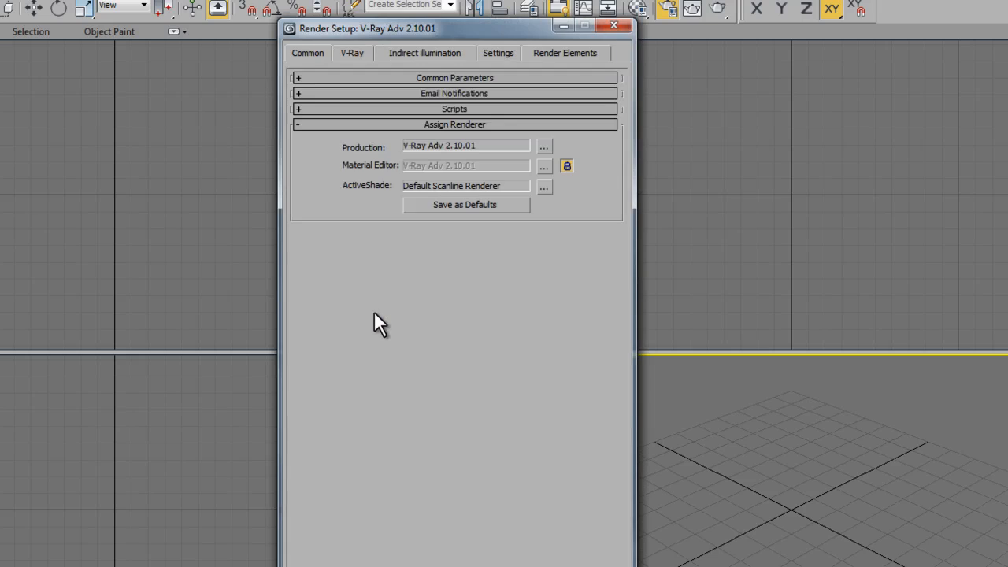
Step: Set the render output size to the HDTV (video) preset in the common parameters
left_click(351, 53)
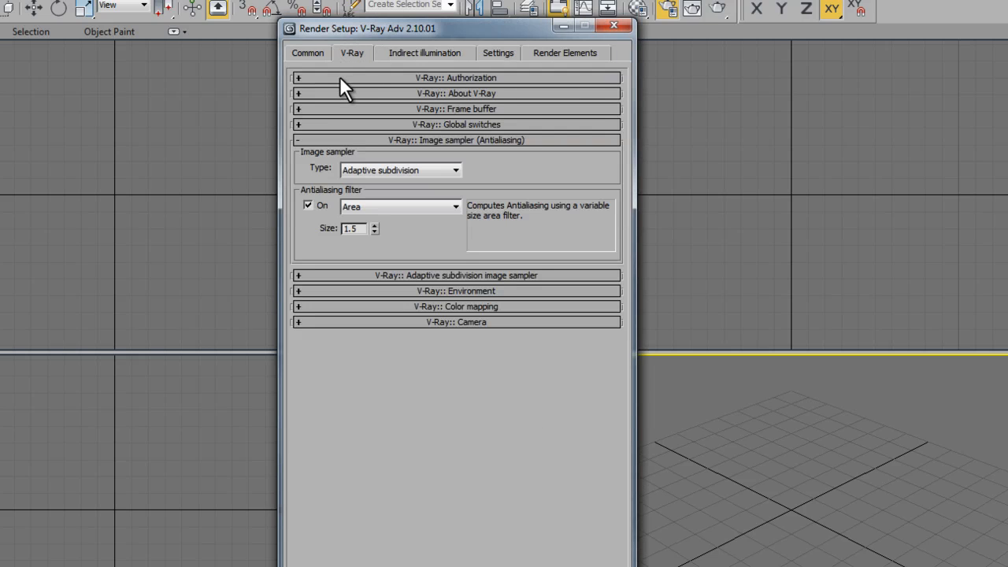
left_click(310, 54)
left_click(386, 78)
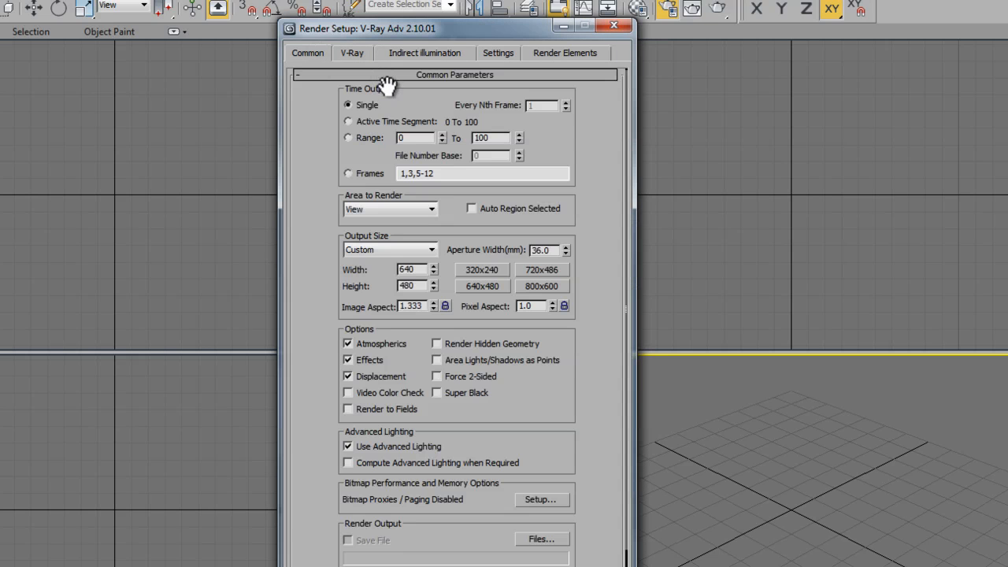
left_click(423, 249)
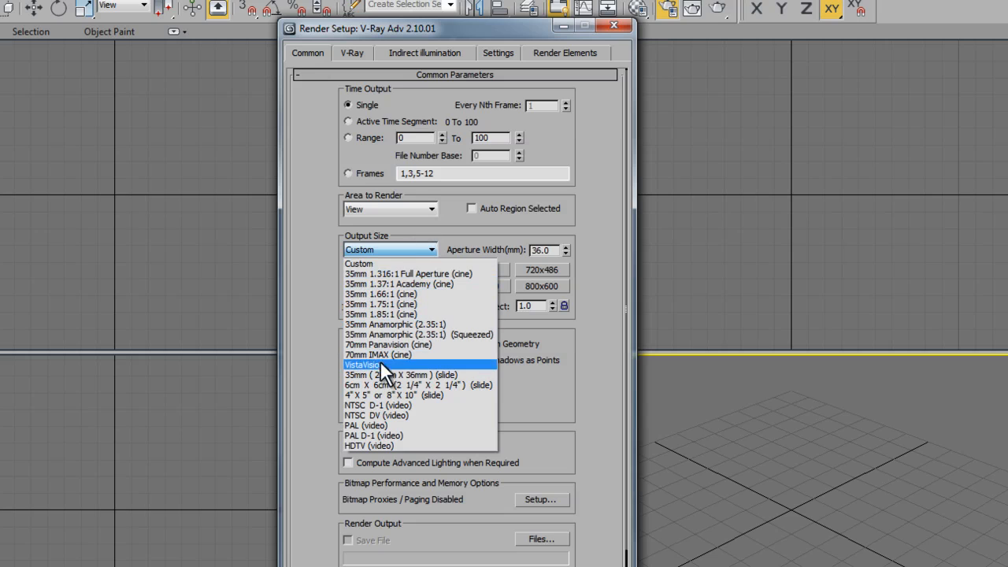
left_click(374, 445)
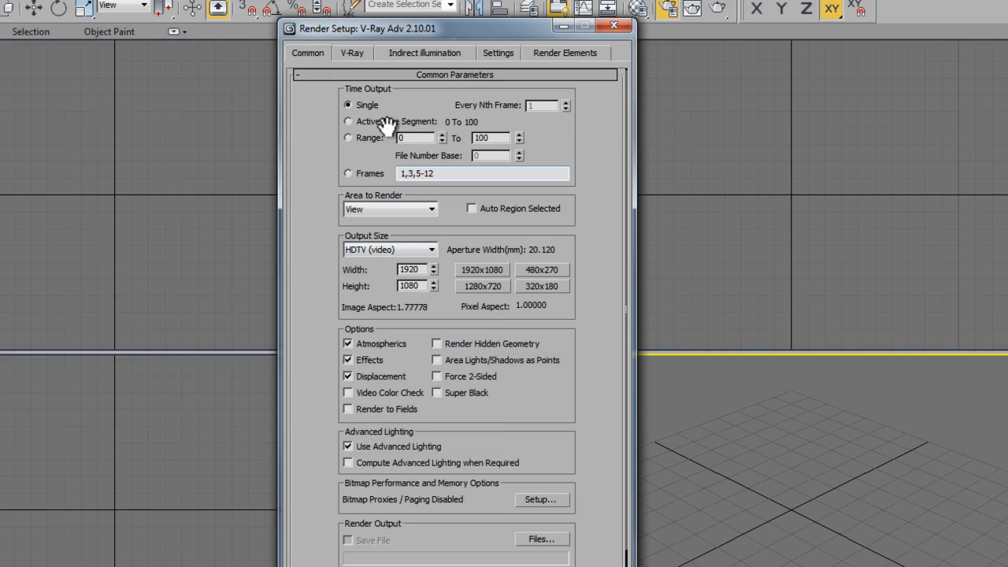
Step: Review V-Ray's authorization and version information, and enable the built-in frame buffer
left_click(349, 52)
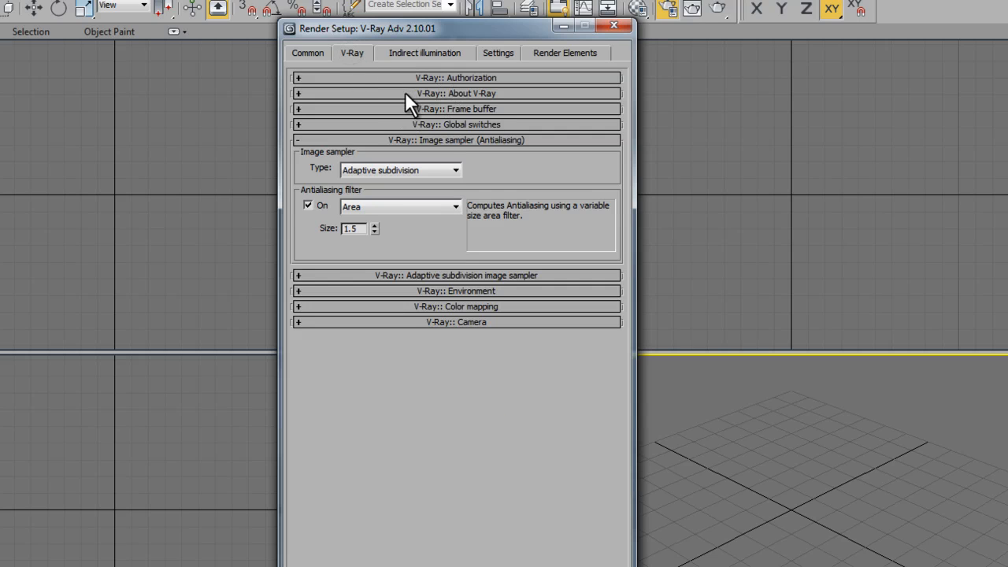
left_click(410, 79)
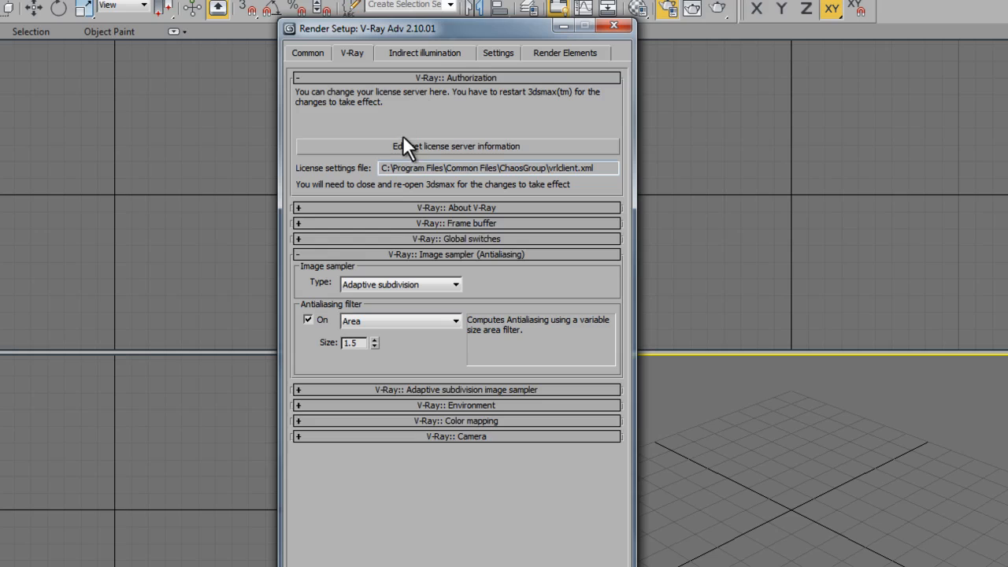
left_click(430, 80)
left_click(422, 93)
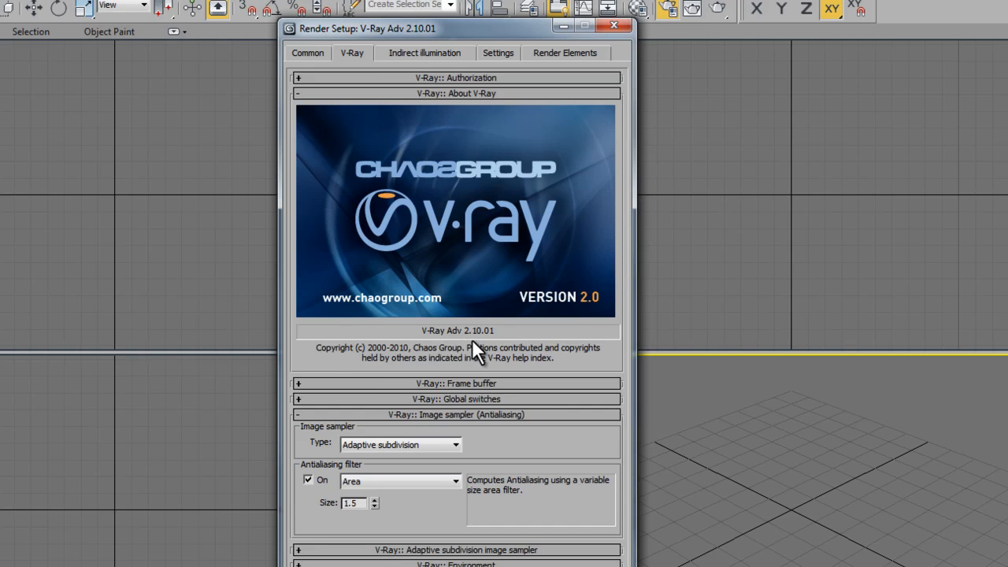
left_click(414, 93)
left_click(420, 107)
left_click(338, 126)
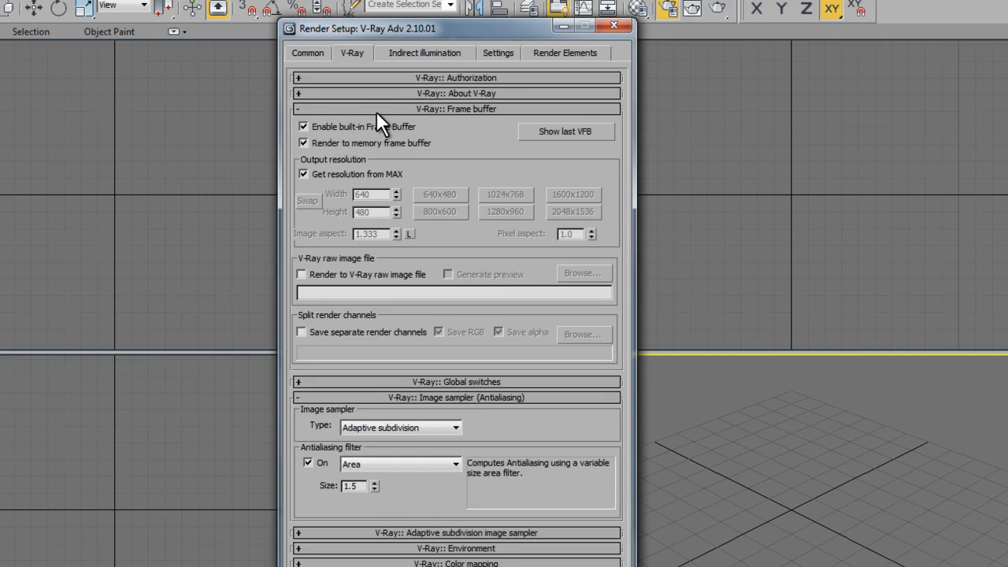
Step: Review V-Ray's global switches and set the antialiasing filter to Mitchell-Netravali
left_click(375, 107)
left_click(376, 124)
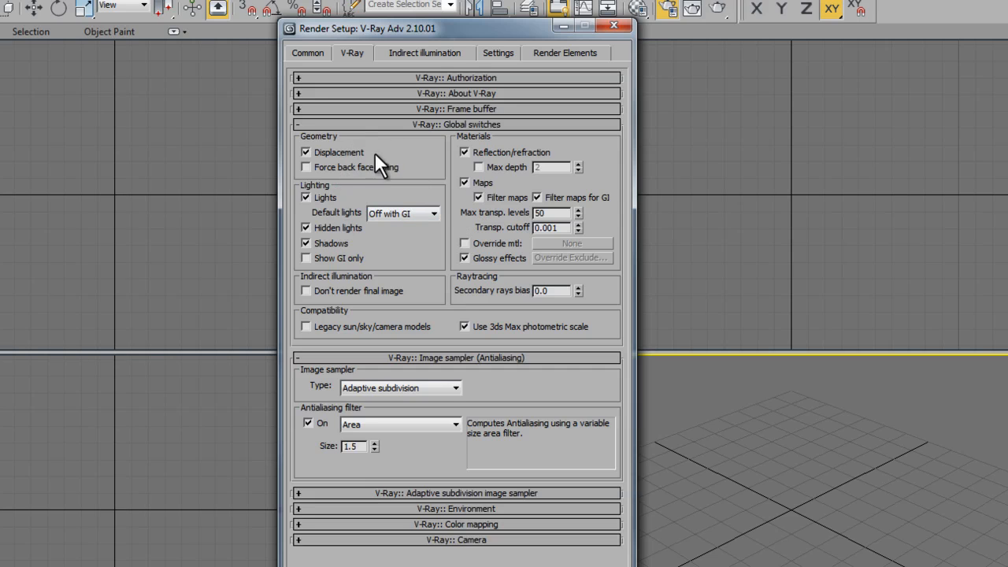
left_click(379, 124)
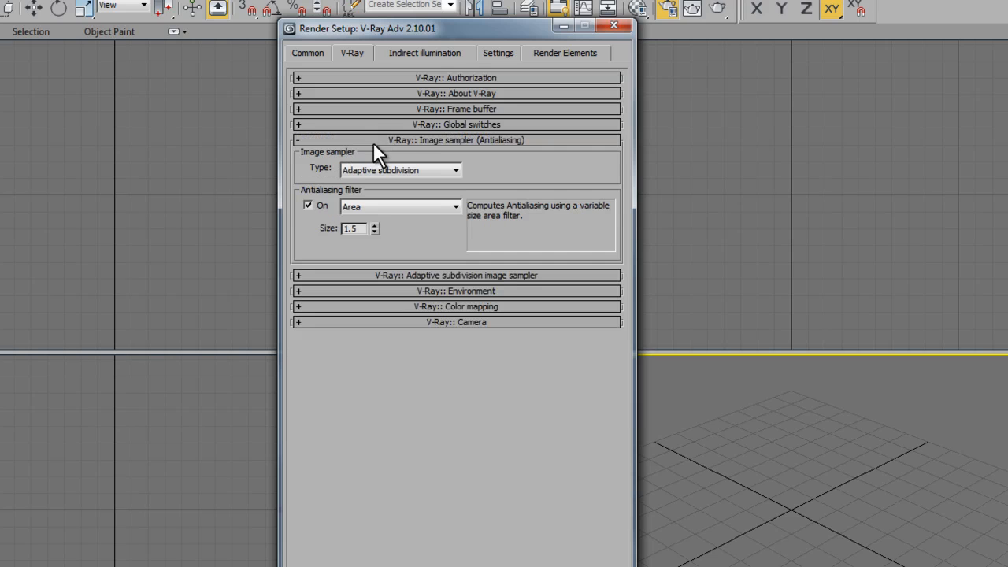
left_click(375, 208)
left_click(384, 328)
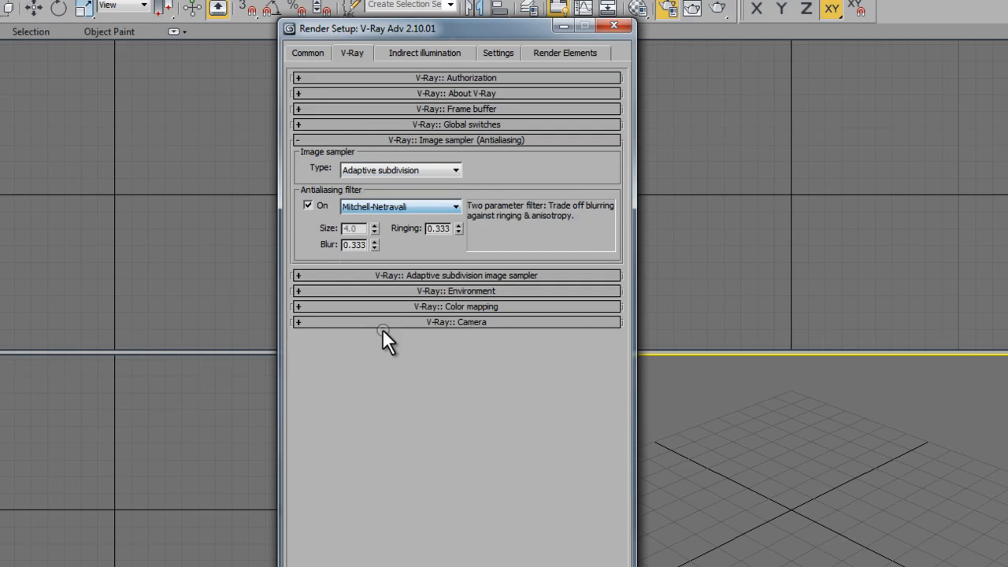
Step: Review the V-Ray adaptive subdivision image sampler and environment override settings, collapsing each section after viewing
left_click(397, 275)
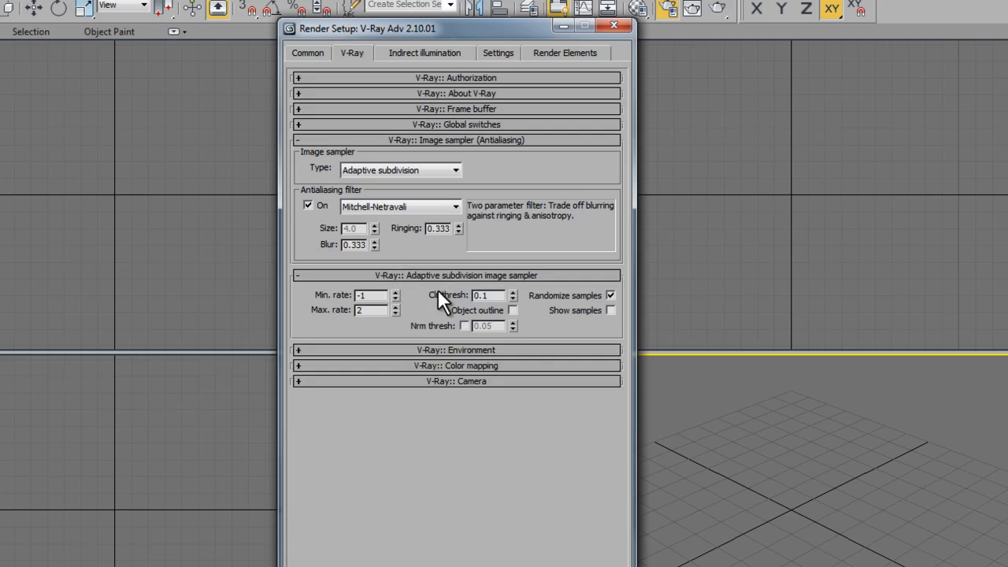
right_click(395, 293)
left_click(495, 274)
left_click(484, 290)
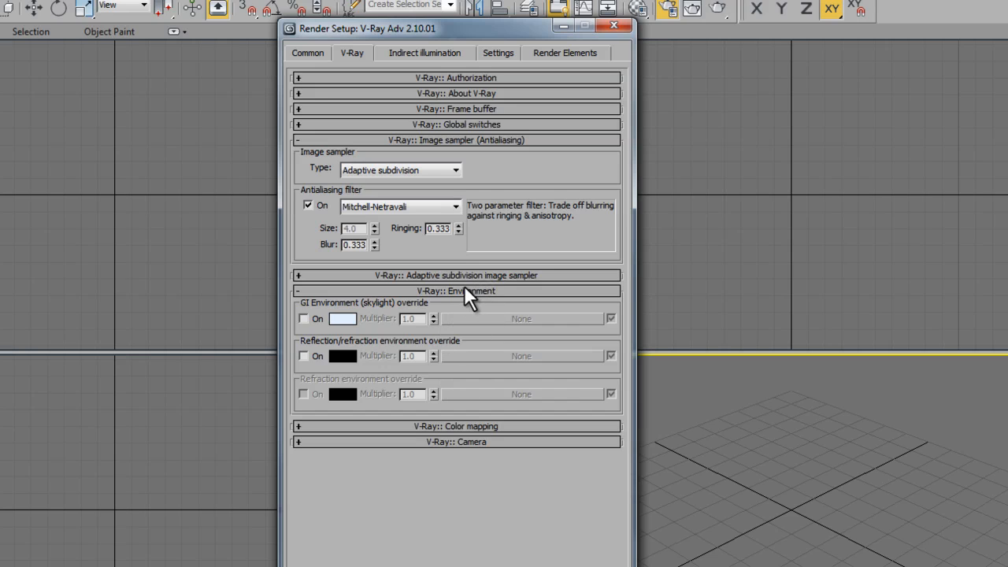
left_click(465, 291)
Step: Set the V-Ray color mapping gamma to 2.2 and enable Clamp output
left_click(464, 306)
double_click(420, 384)
type("2.2")
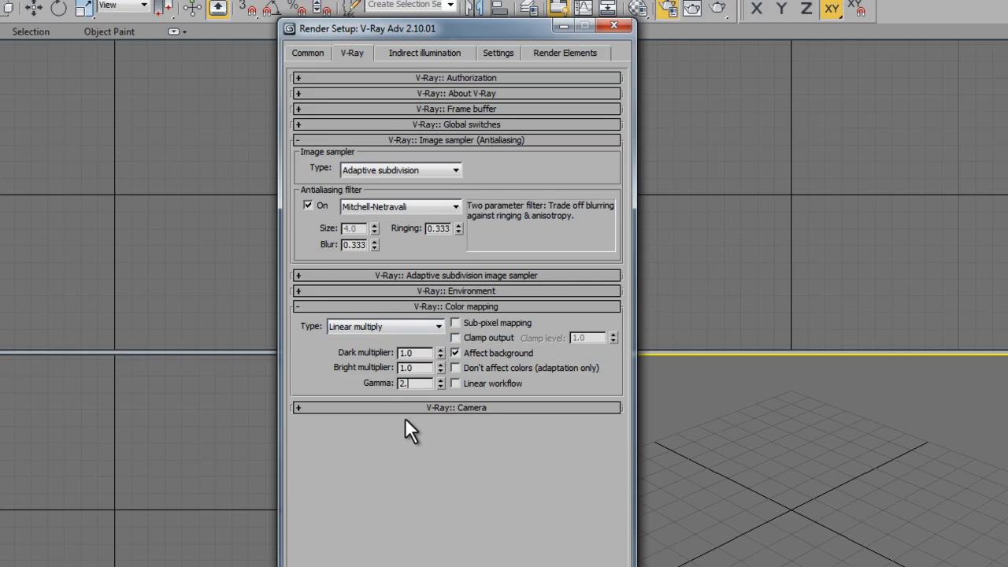
left_click(455, 337)
Step: Turn on V-Ray indirect illumination and set the irradiance map preset to Very low
left_click(403, 49)
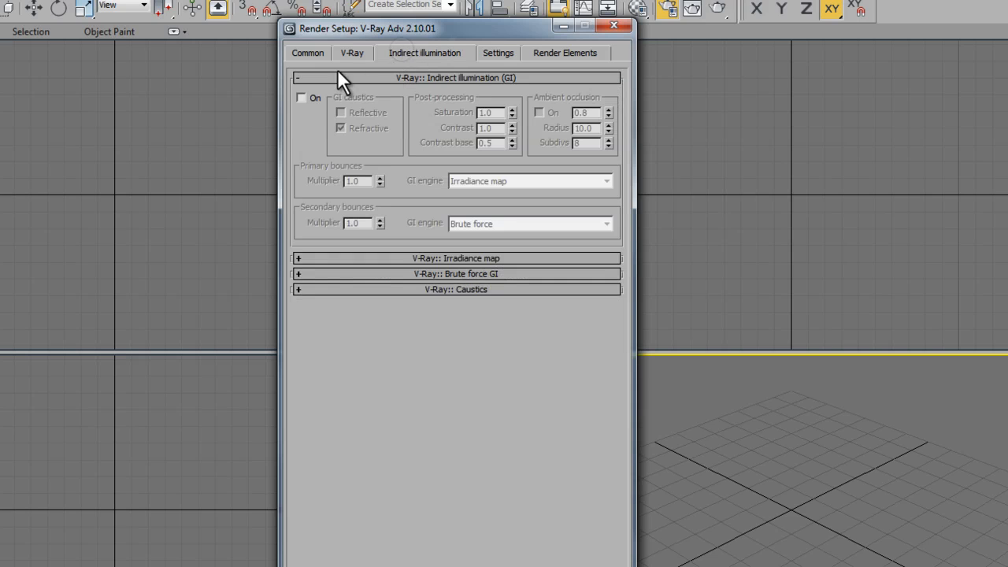
left_click(303, 98)
left_click(446, 258)
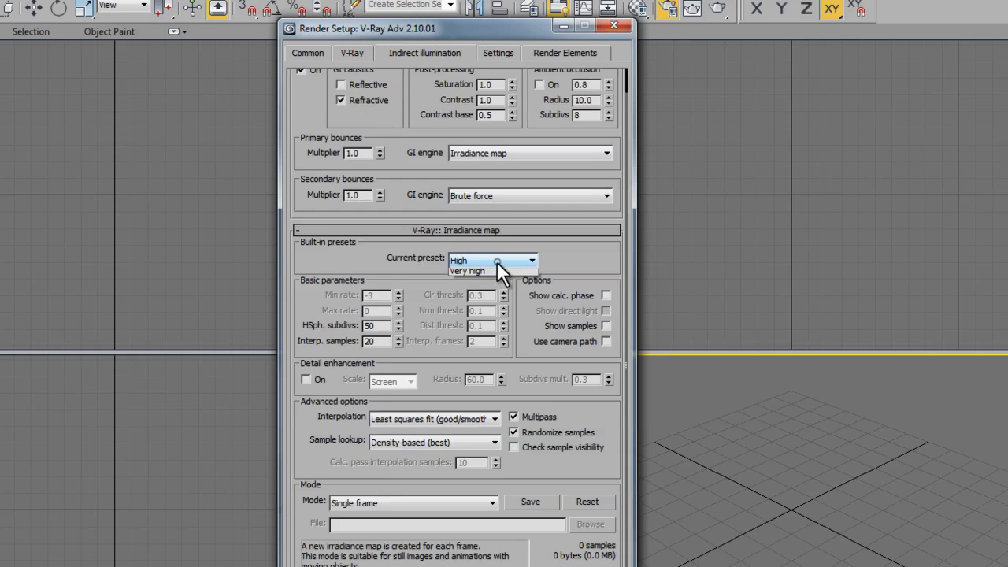
left_click(497, 261)
left_click(469, 283)
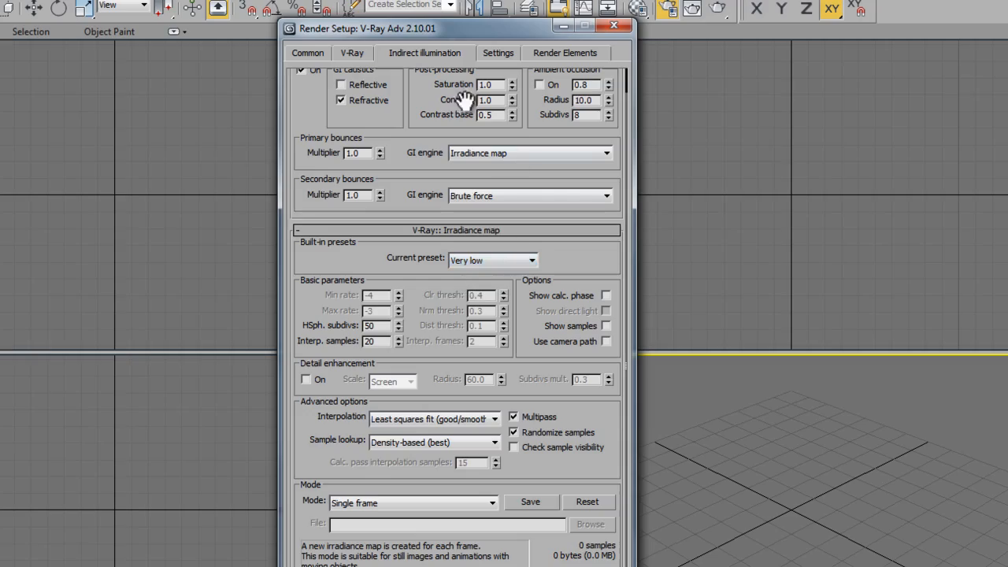
Step: Check the display, input and output gamma in the Gamma/LUT preferences, accept them and close the Render Setup window
left_click(315, 53)
left_click_drag(349, 28, 796, 11)
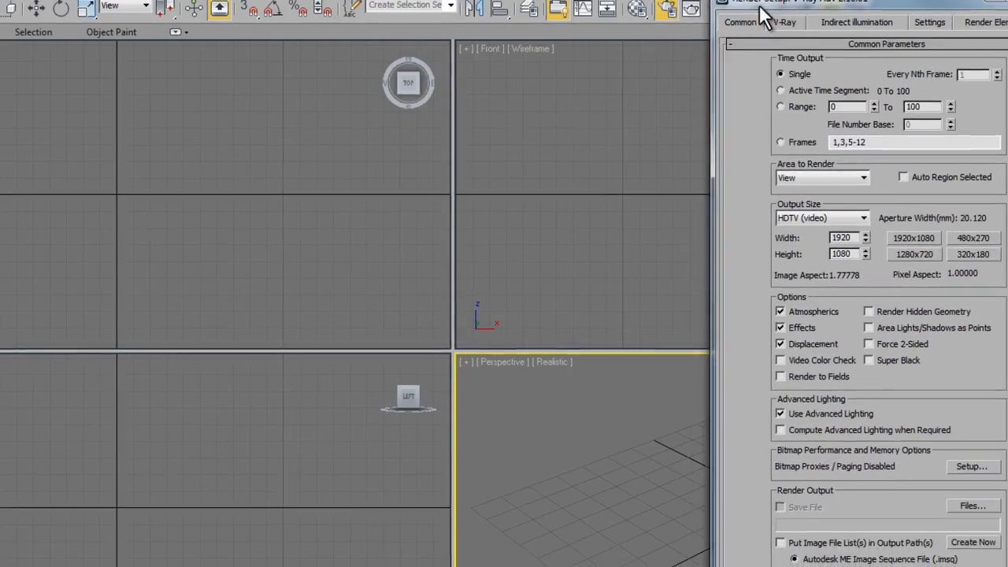
left_click(297, 20)
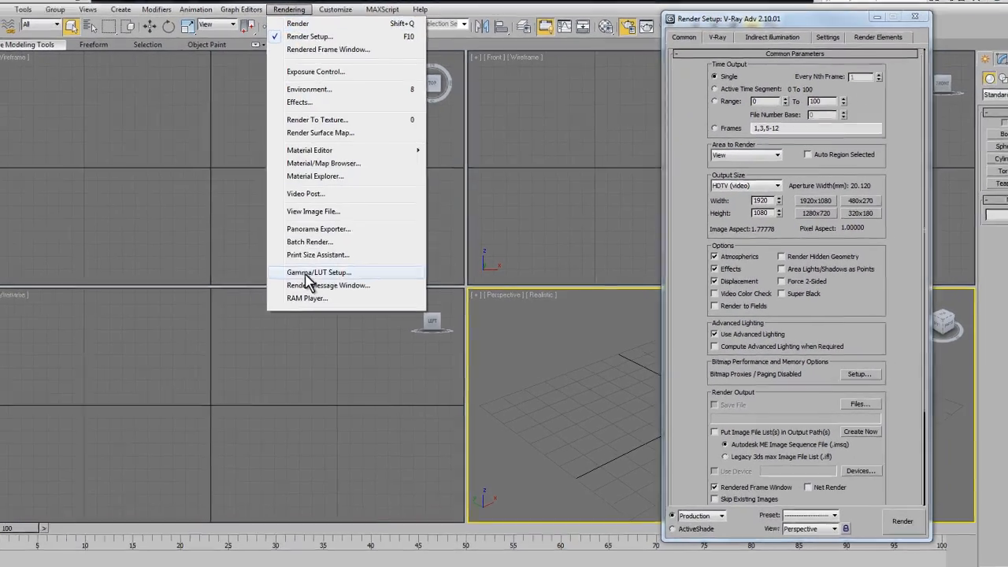
left_click(311, 275)
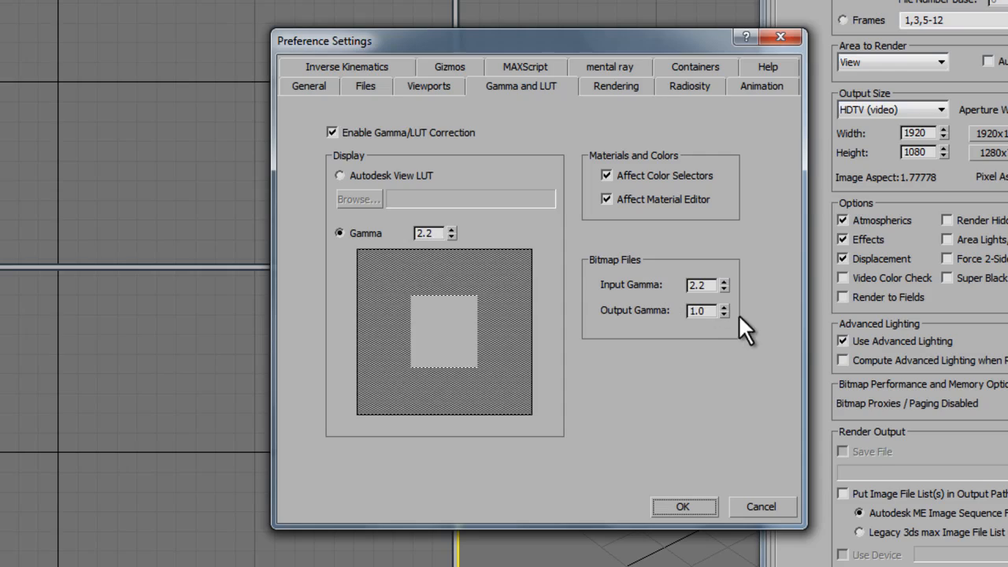
left_click(645, 467)
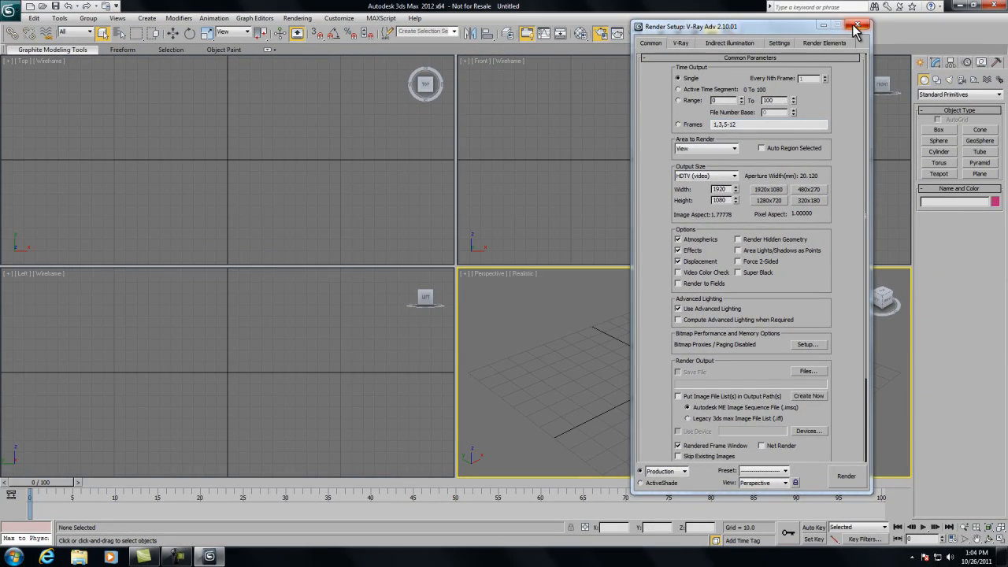
left_click(857, 29)
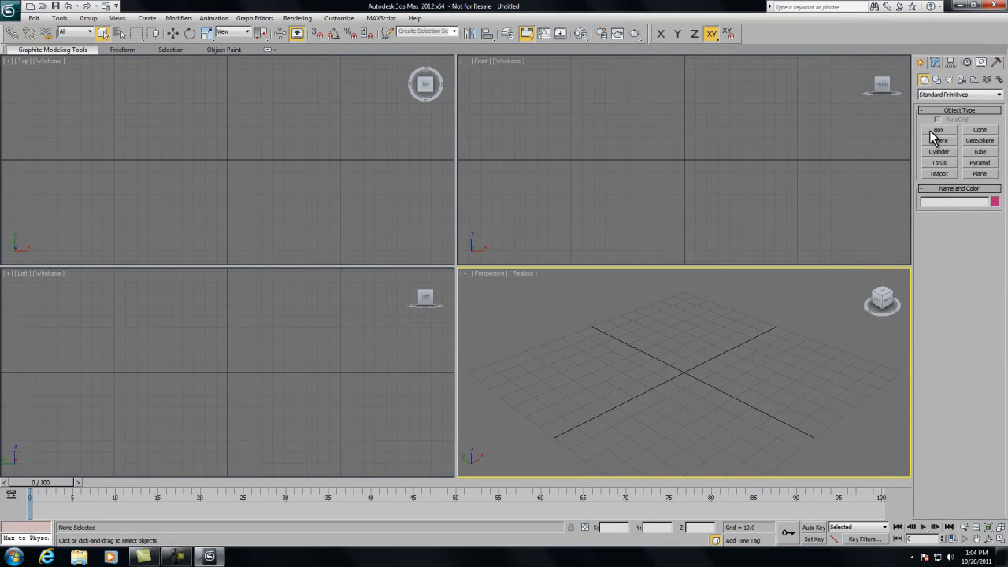
Step: In the Top viewport, create a thin box about 158 long and 199 wide, and a teapot of radius about 16 at its center
left_click(938, 130)
left_click_drag(115, 71, 338, 249)
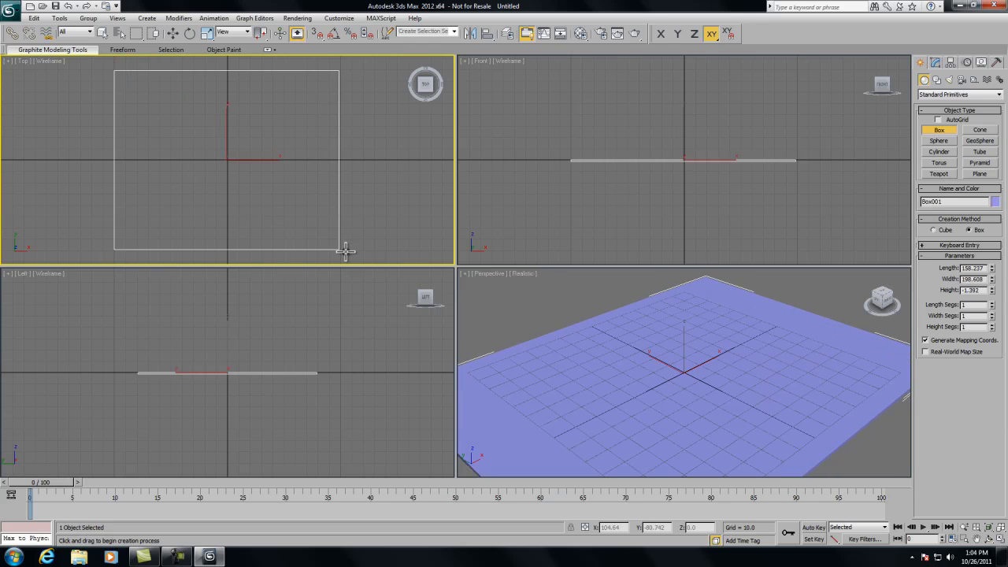
left_click(938, 174)
left_click_drag(226, 161, 244, 165)
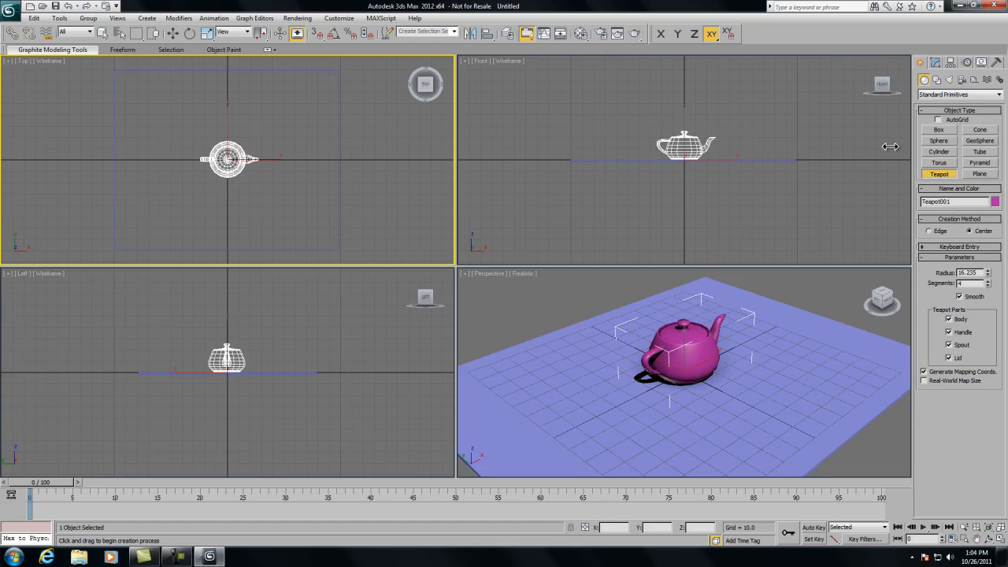
Step: Create a V-Ray physical camera in the Top viewport aimed at the teapot, match it to the Perspective view and look through it
left_click(949, 81)
left_click(959, 95)
left_click(945, 112)
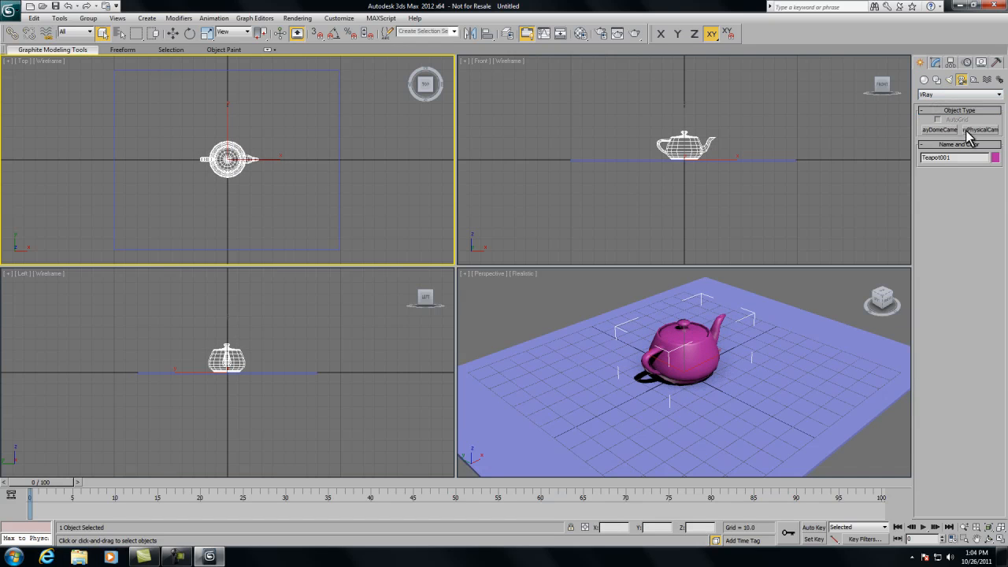
left_click(979, 129)
left_click_drag(298, 228, 227, 160)
right_click(538, 382)
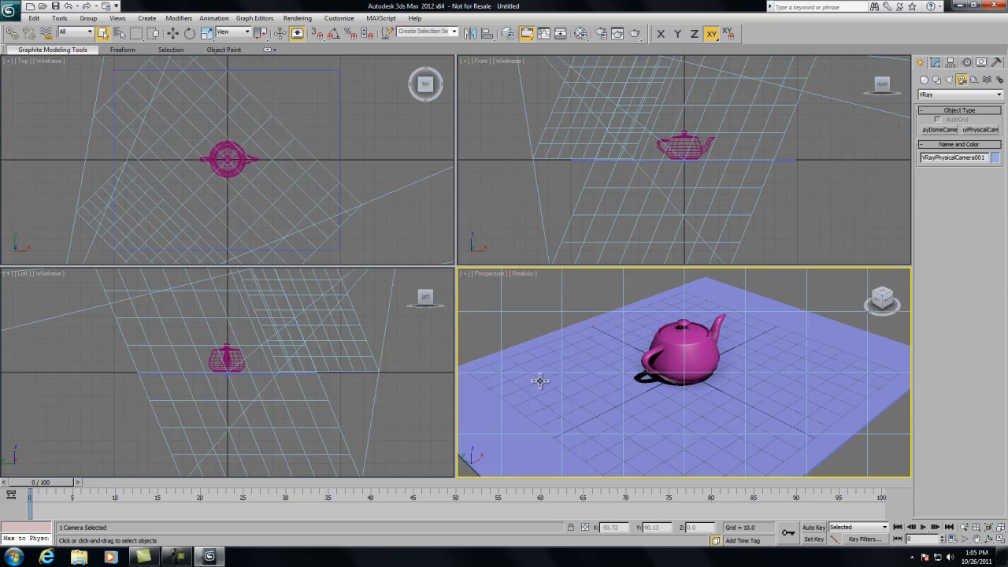
key("c")
Step: Set the physical camera's white balance to Neutral and turn off vignetting
left_click(937, 63)
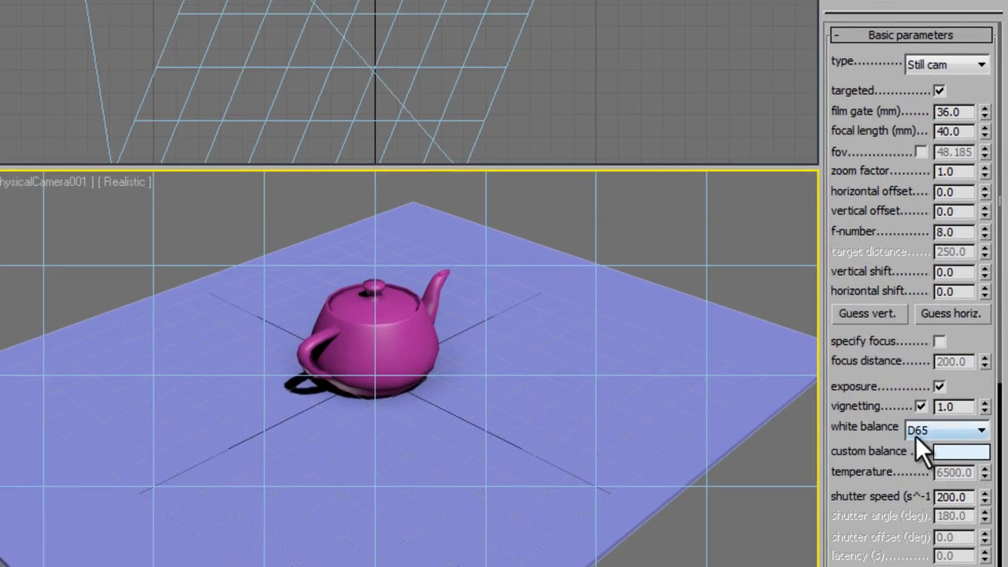
left_click(918, 433)
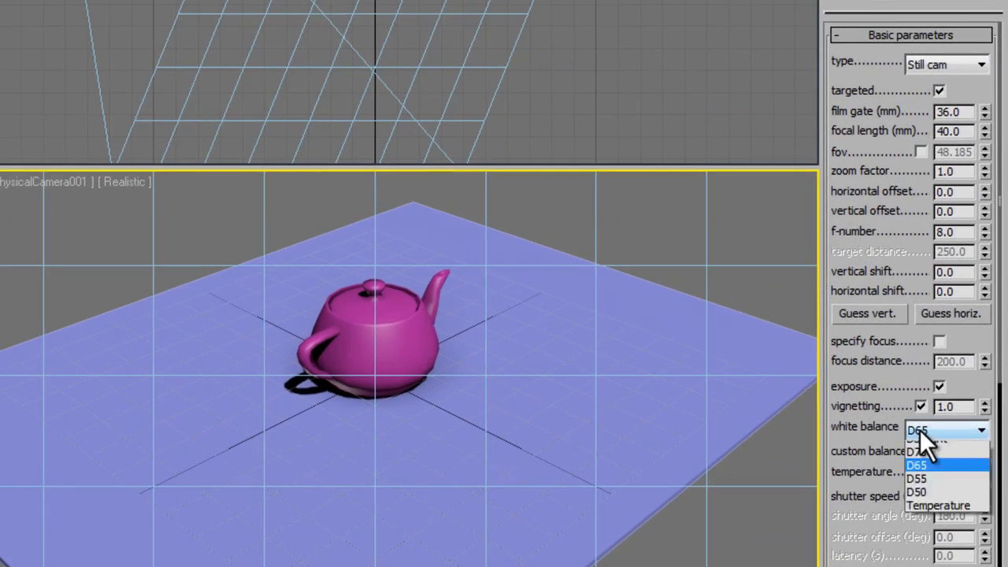
left_click(923, 458)
left_click(920, 406)
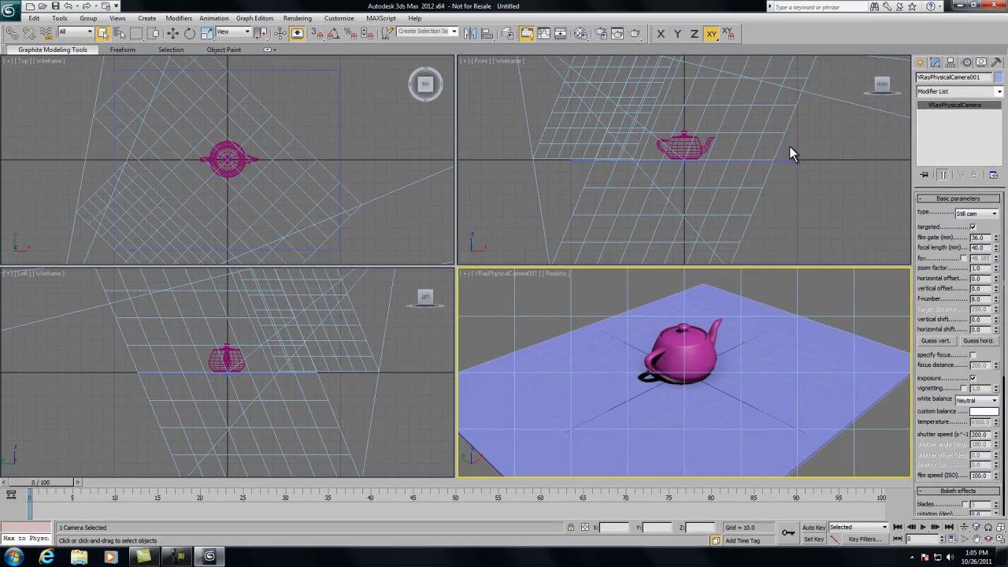
Step: Draw a V-Ray plane light around the teapot in the Top viewport, with half-length about 67 and half-width about 61
left_click(919, 63)
left_click(949, 80)
left_click(957, 94)
left_click(958, 133)
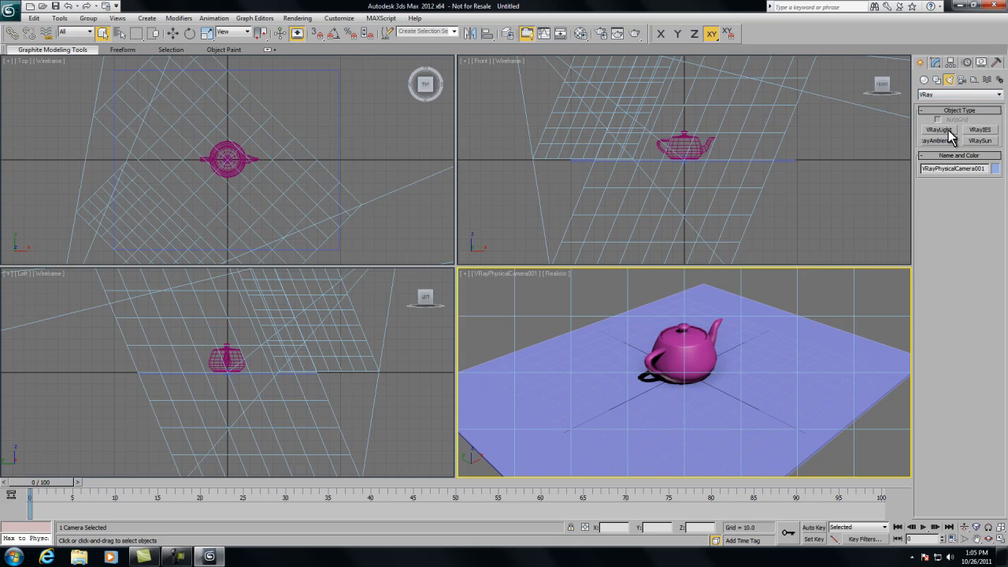
left_click(946, 130)
left_click_drag(153, 91, 303, 230)
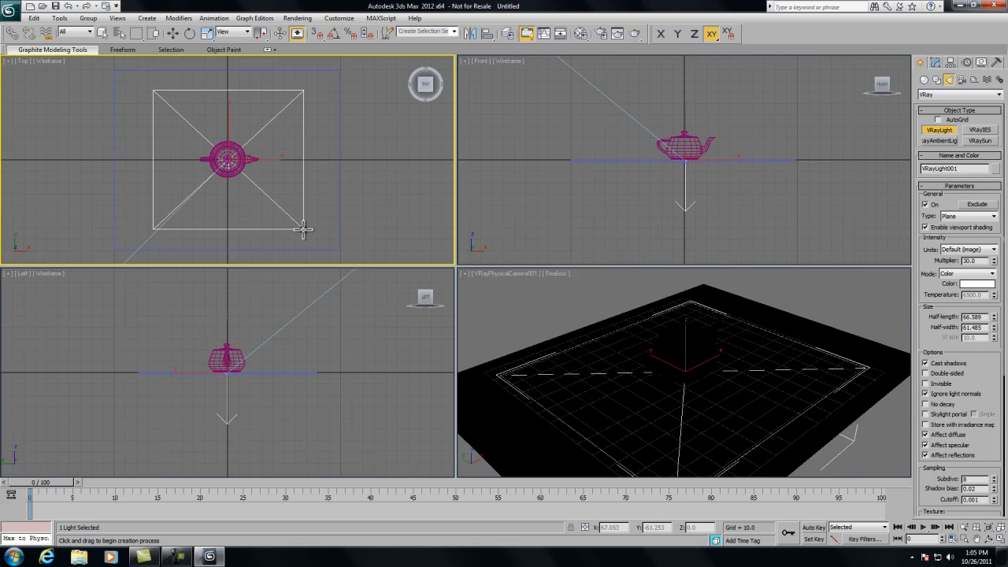
Step: Move the plane light straight up above the teapot to a height of about 91, then reactivate the camera view
right_click(266, 344)
right_click(266, 358)
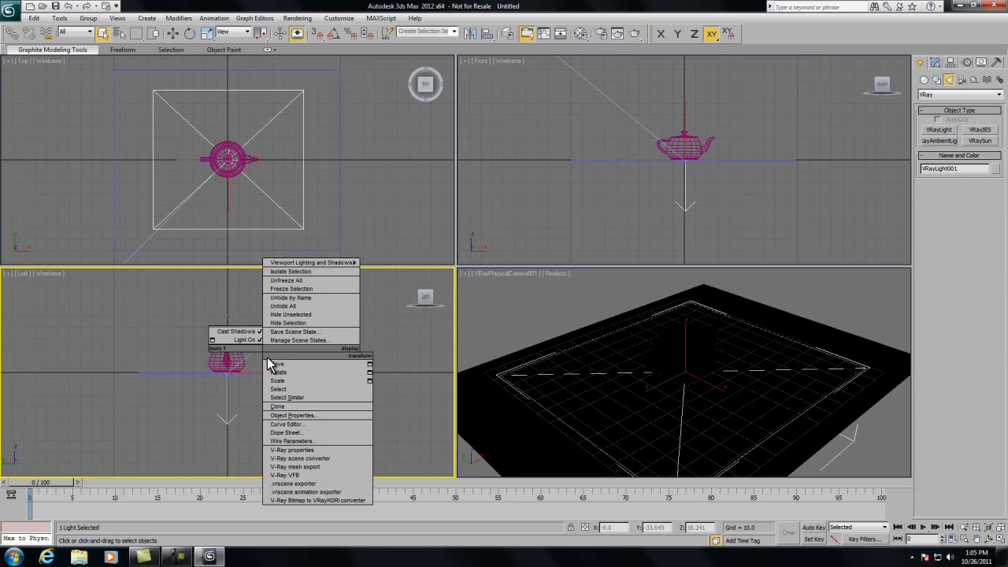
left_click(287, 367)
left_click_drag(225, 340, 254, 243)
right_click(666, 306)
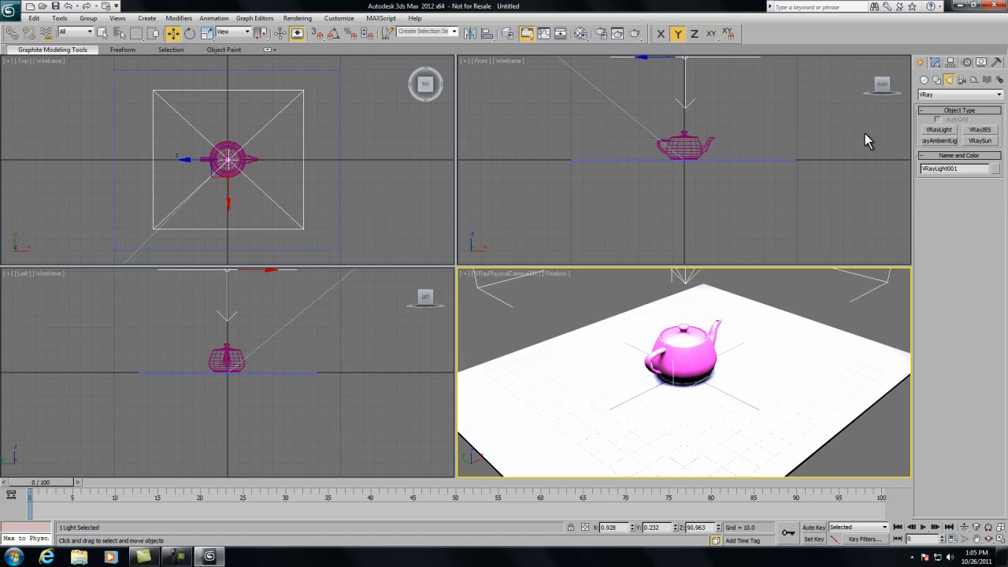
Step: Make the V-Ray light invisible and set its shadow bias to 0.001
left_click(936, 62)
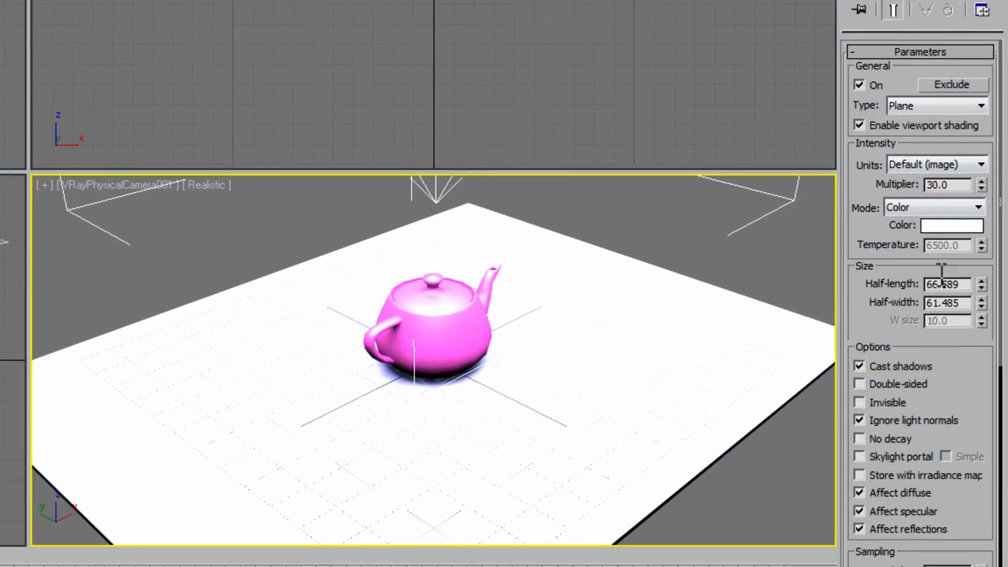
left_click(913, 397)
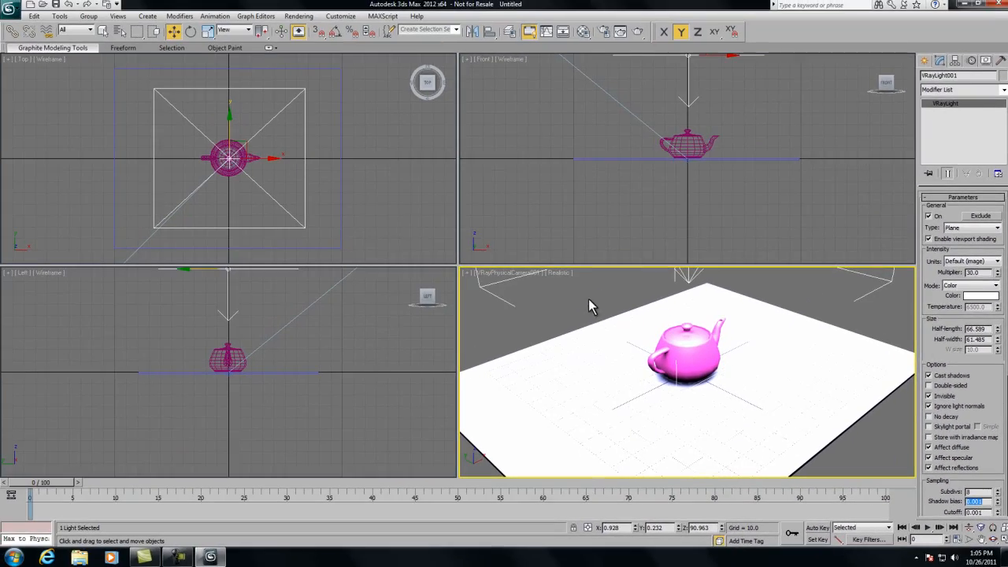
Step: Select the box and teapot and assign the standard 01 - Default material to both, closing the Material Editor
left_click_drag(589, 299, 688, 345)
left_click(582, 33)
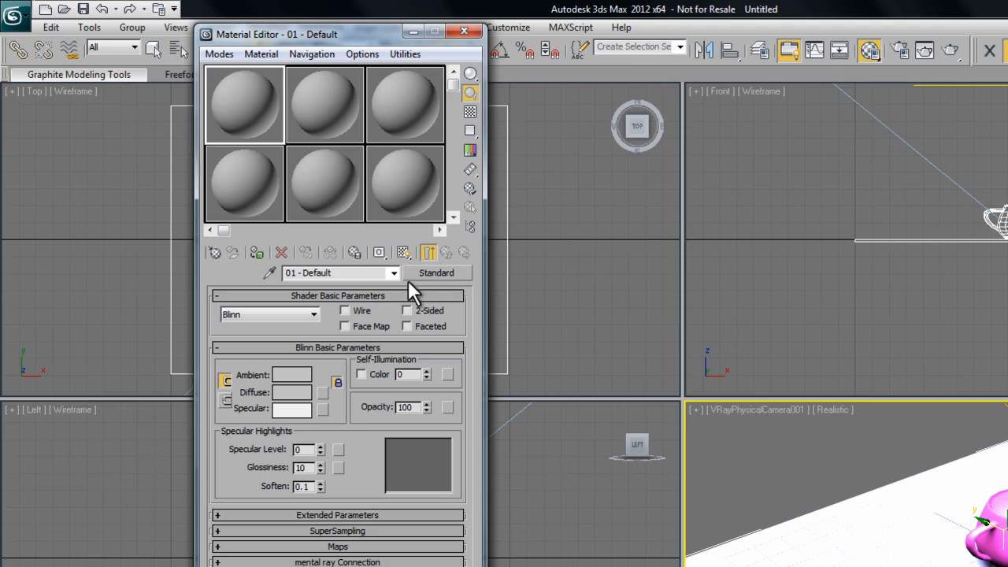
left_click(263, 253)
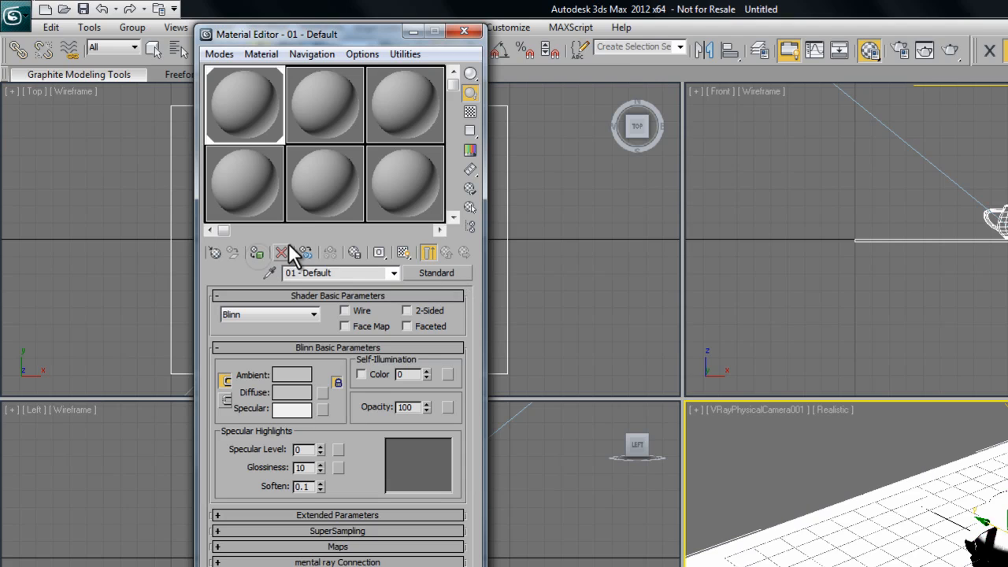
left_click(464, 31)
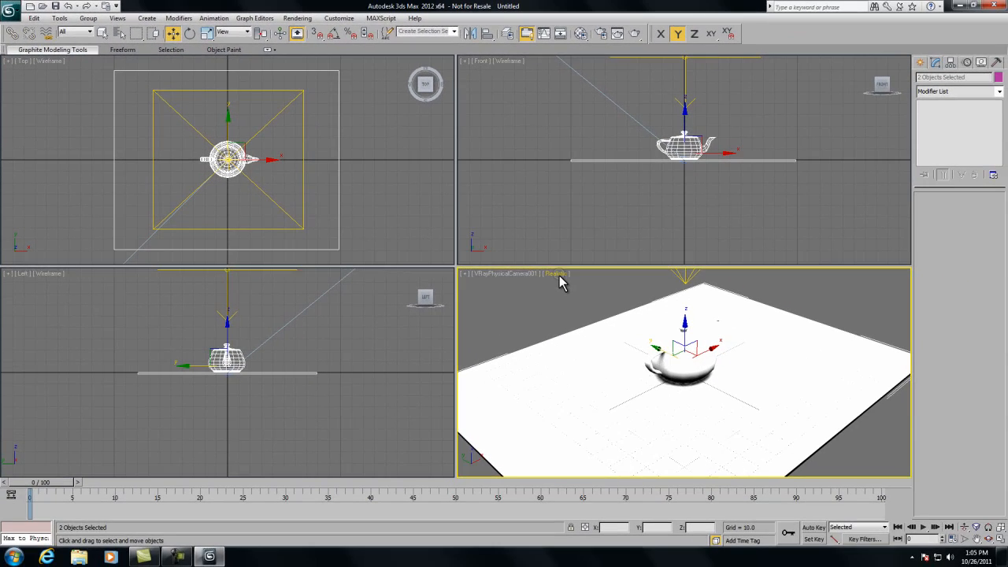
Step: Switch the camera viewport to Shaded display, render it, and move the V-Ray frame buffer aside
left_click(556, 274)
left_click(585, 298)
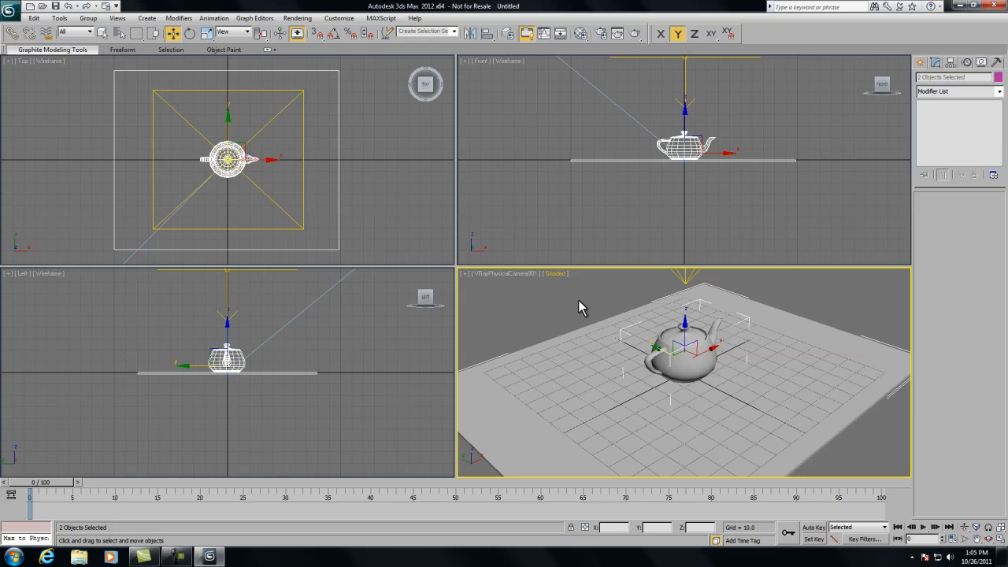
left_click(630, 35)
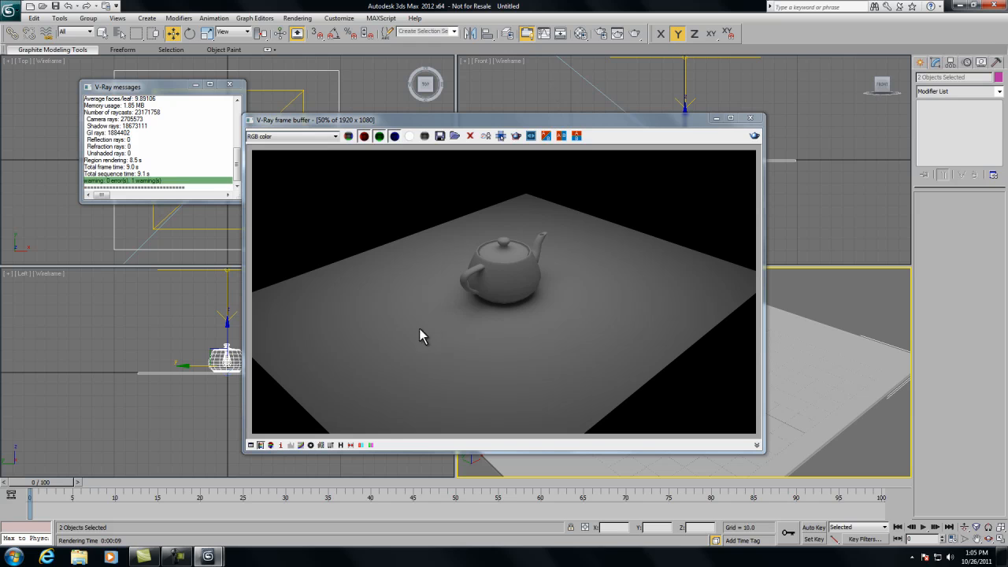
left_click_drag(596, 128, 519, 122)
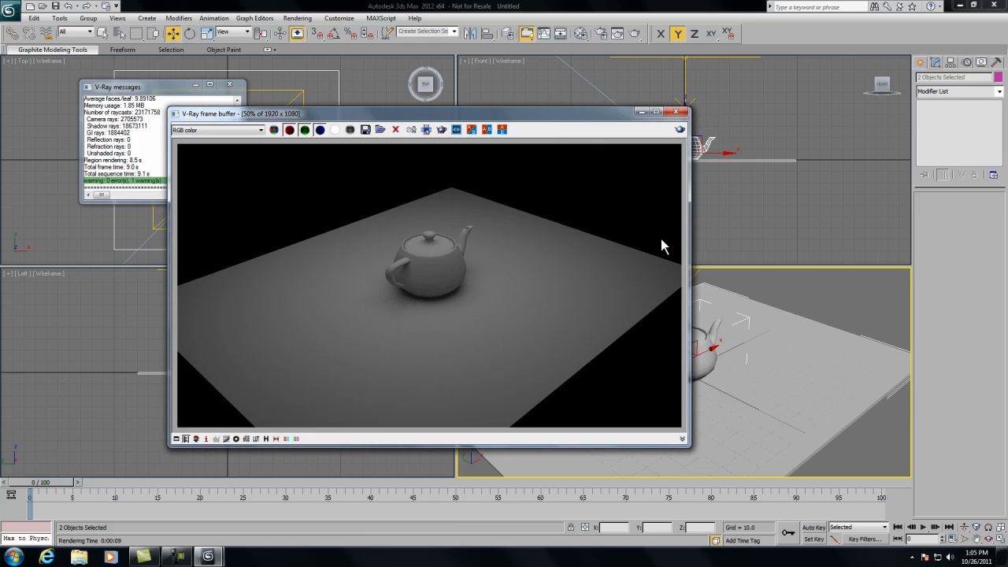
Step: Convert all scene materials to V-Ray materials with the V-Ray scene converter and check the converted material in the Material Editor
right_click(785, 299)
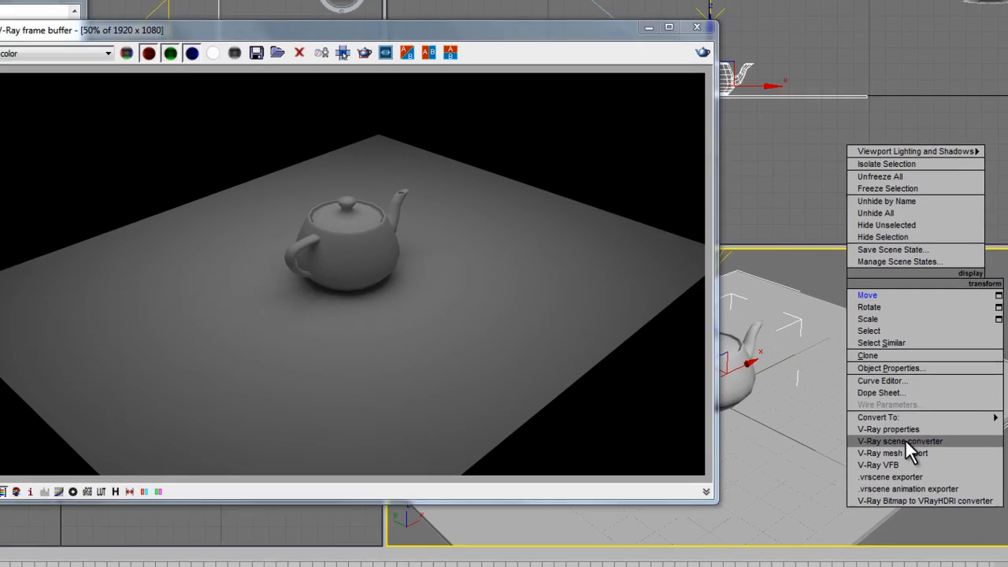
left_click(633, 370)
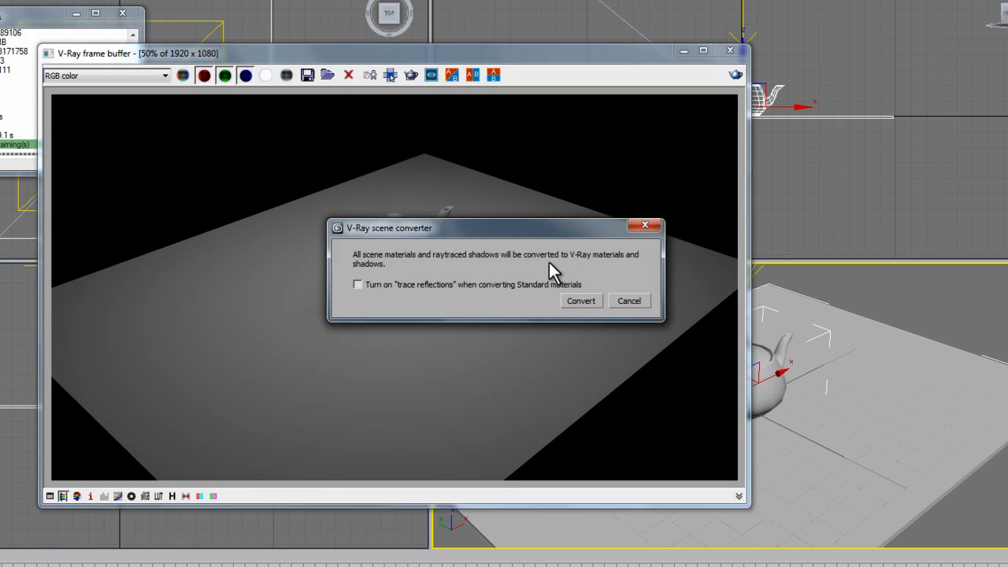
left_click(578, 302)
left_click(581, 36)
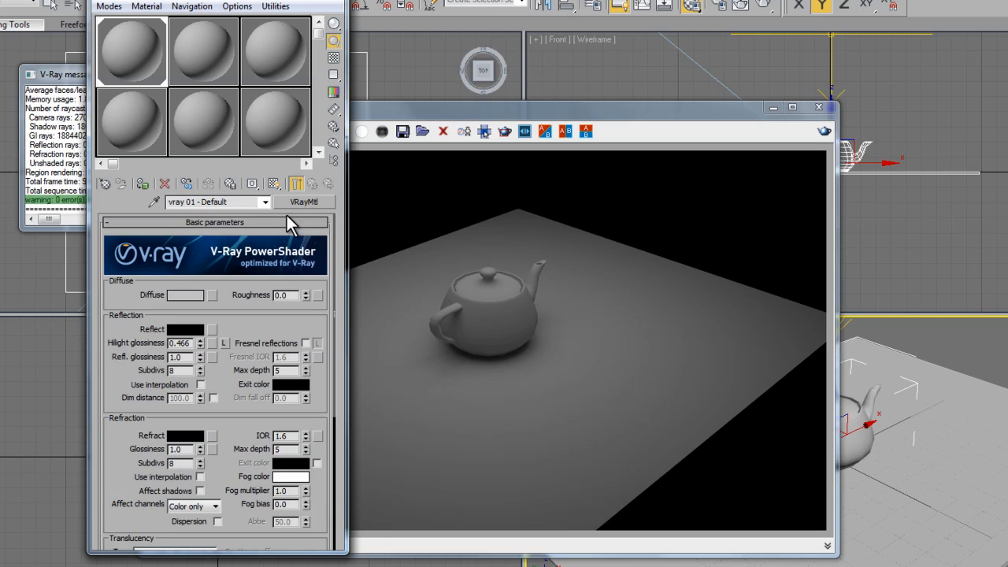
Step: Render the scene again with the converted V-Ray materials and close the frame buffer
left_click(578, 113)
left_click(824, 132)
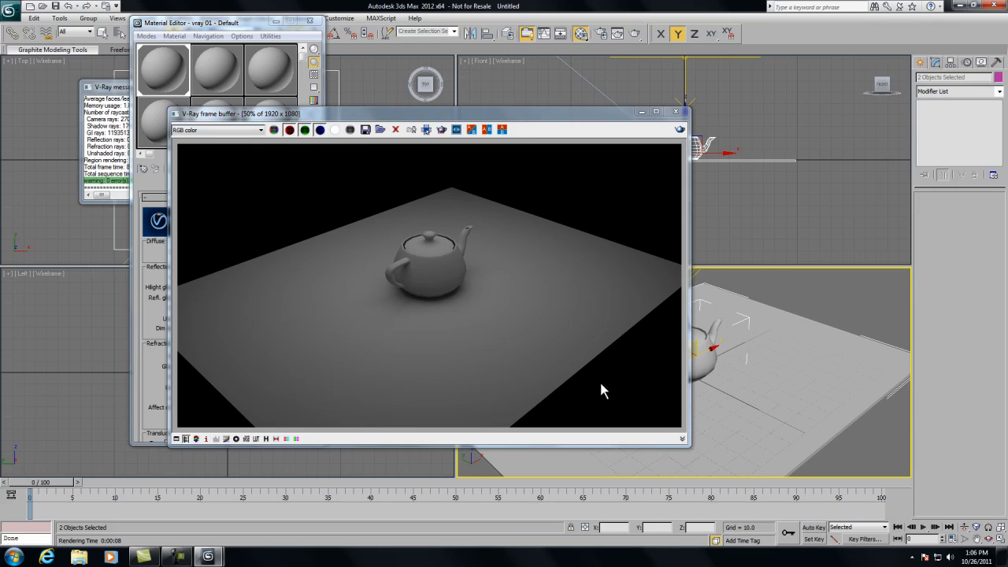
left_click(676, 115)
Step: In Render Setup, collapse the V-Ray color mapping settings and expand the Adaptive subdivision image sampler to examine its sampling rates
left_click(599, 37)
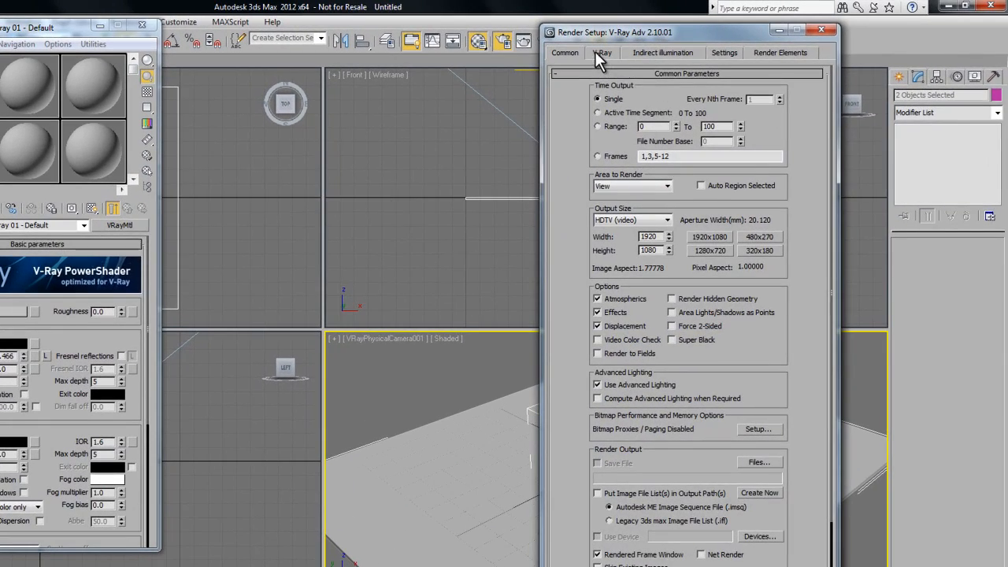
left_click(602, 52)
left_click(615, 265)
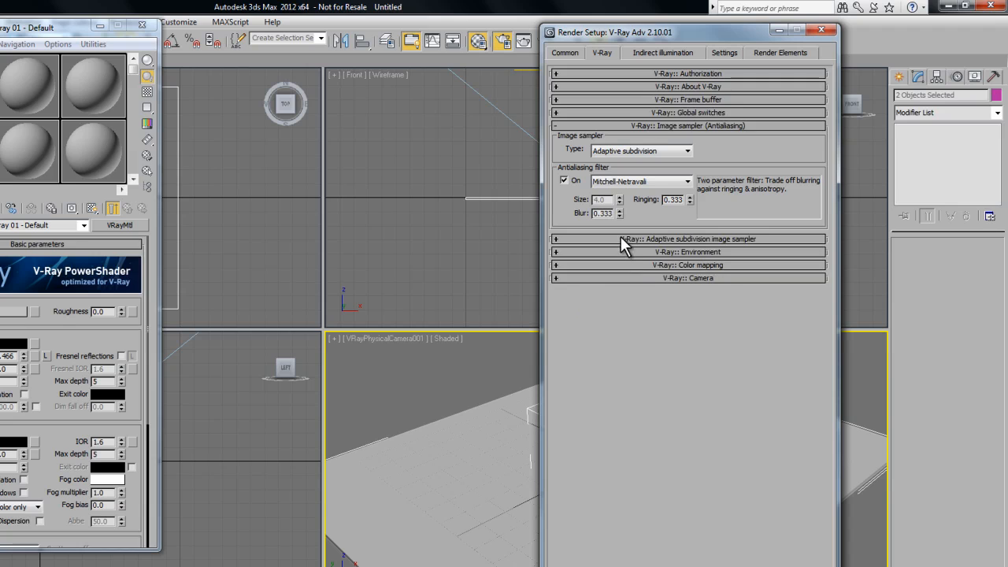
left_click(621, 238)
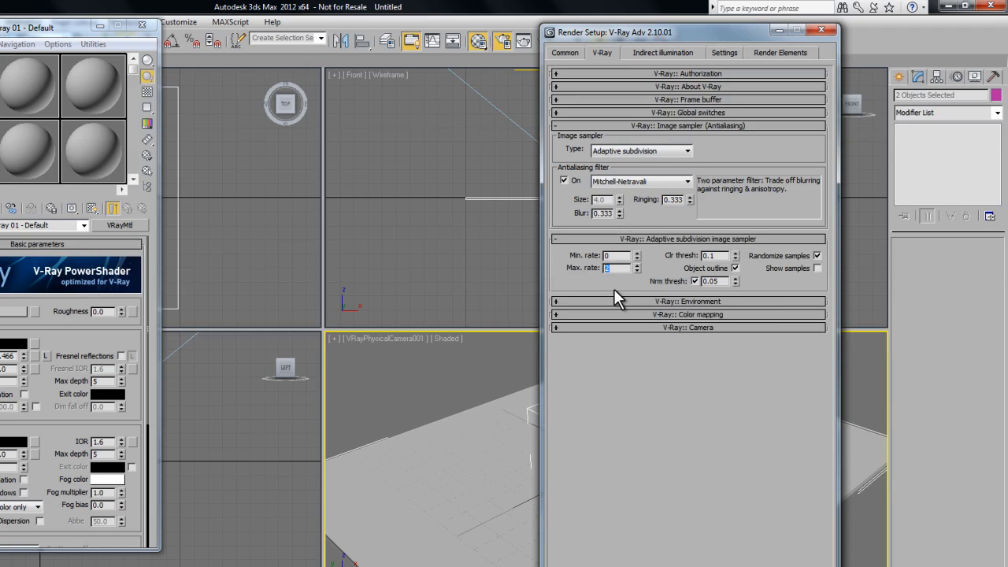
Step: Set the irradiance map preset to High - animation, close Render Setup and render the camera view
left_click(648, 50)
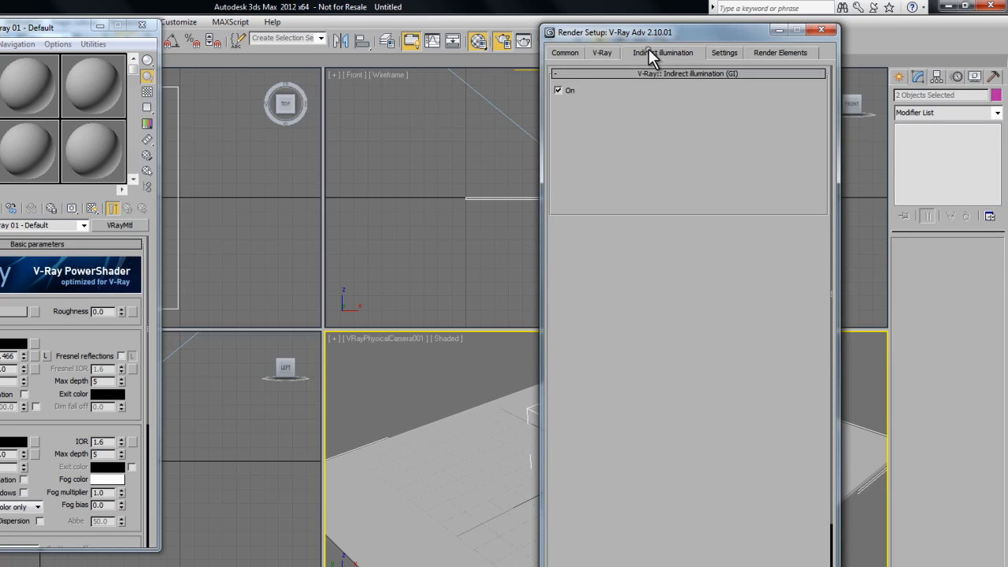
left_click(712, 249)
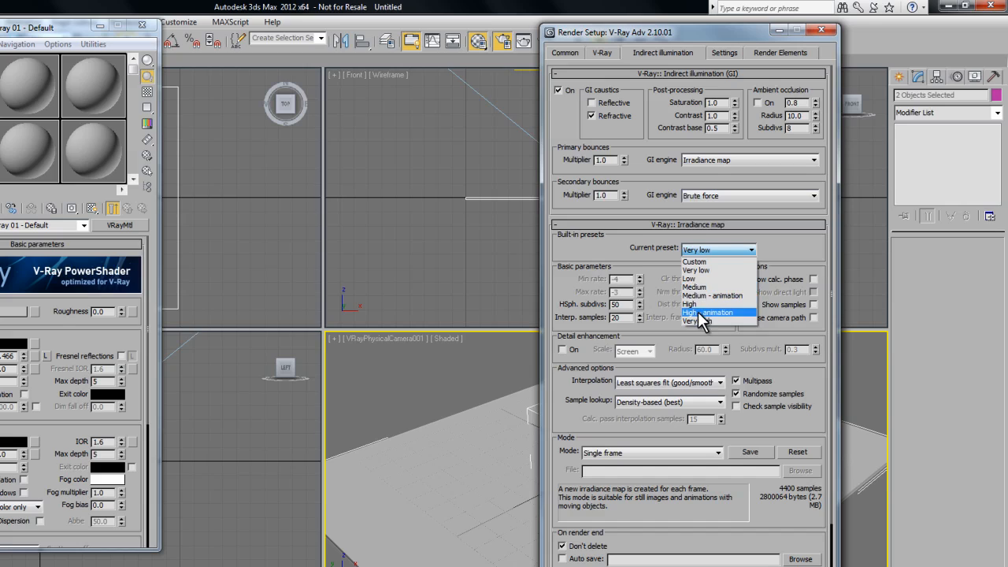
left_click(702, 310)
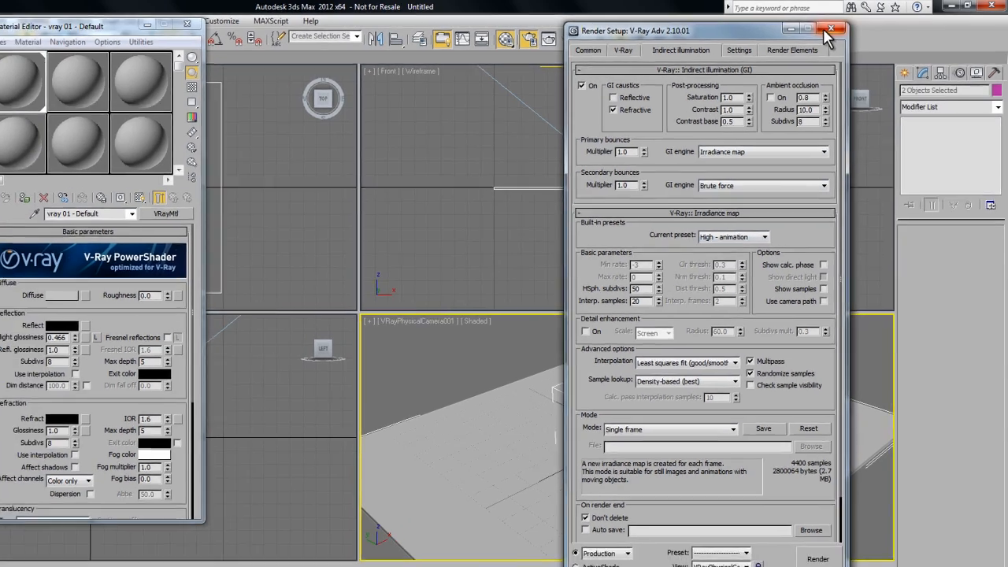
left_click(822, 29)
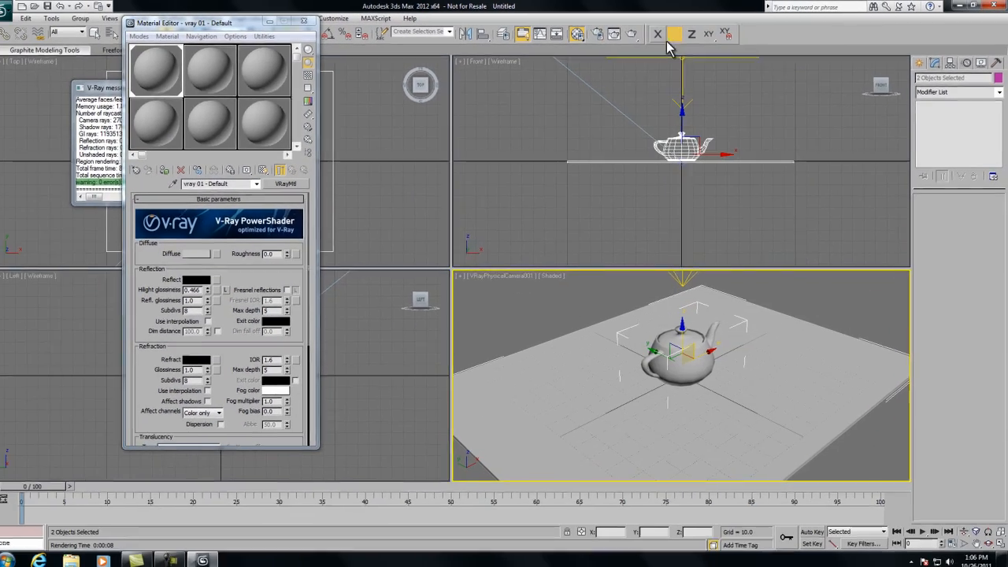
left_click(544, 40)
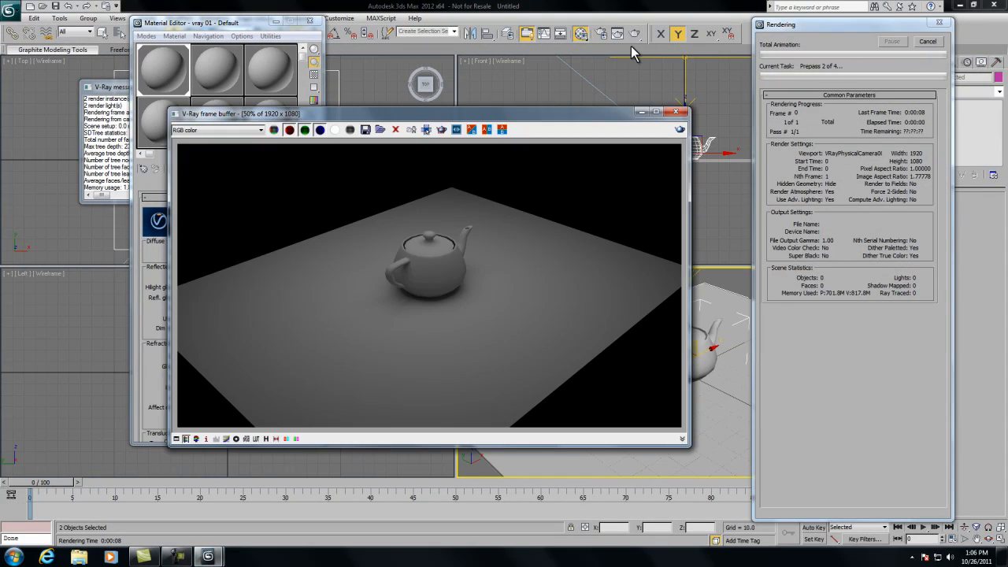